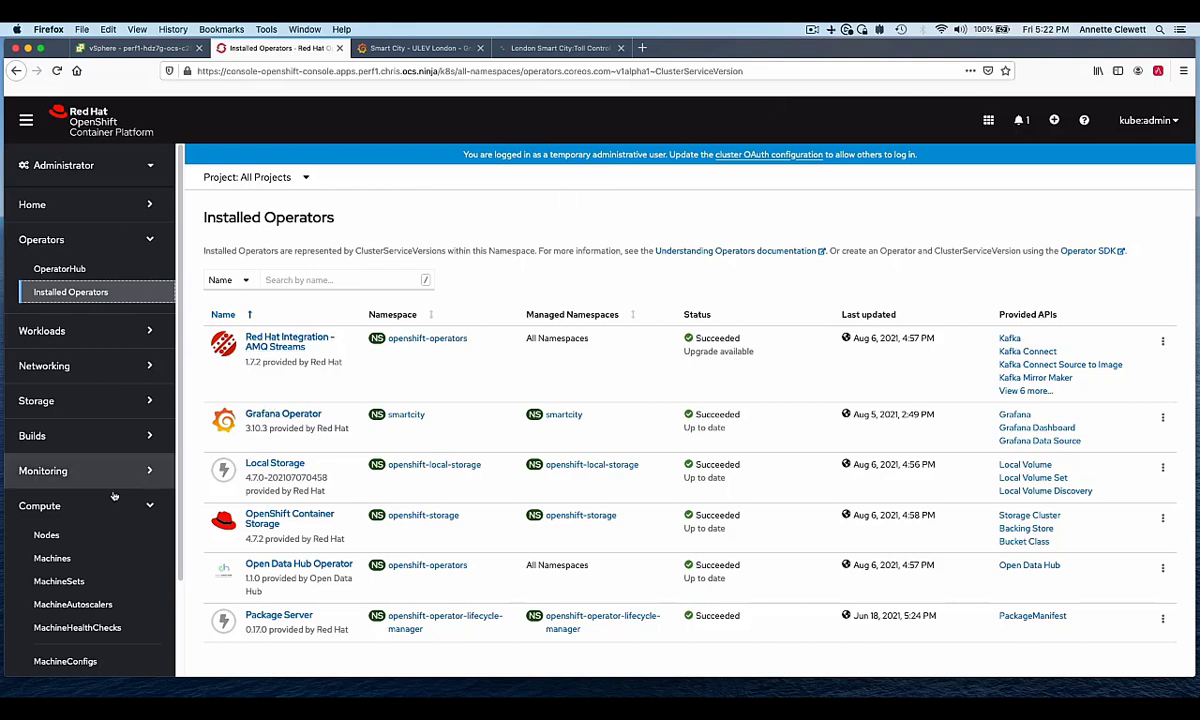
Step: Open the cluster's node list and filter it by the label topology.kubernetes.io/zone=arbiter
click(46, 535)
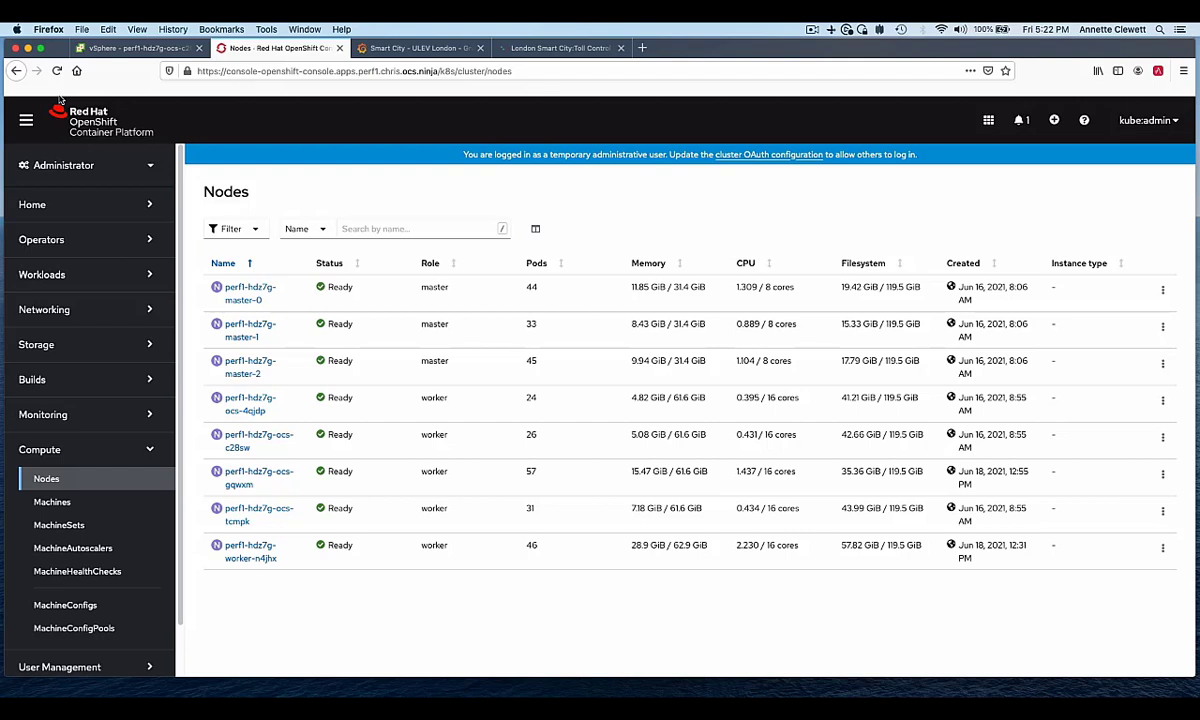
click(290, 229)
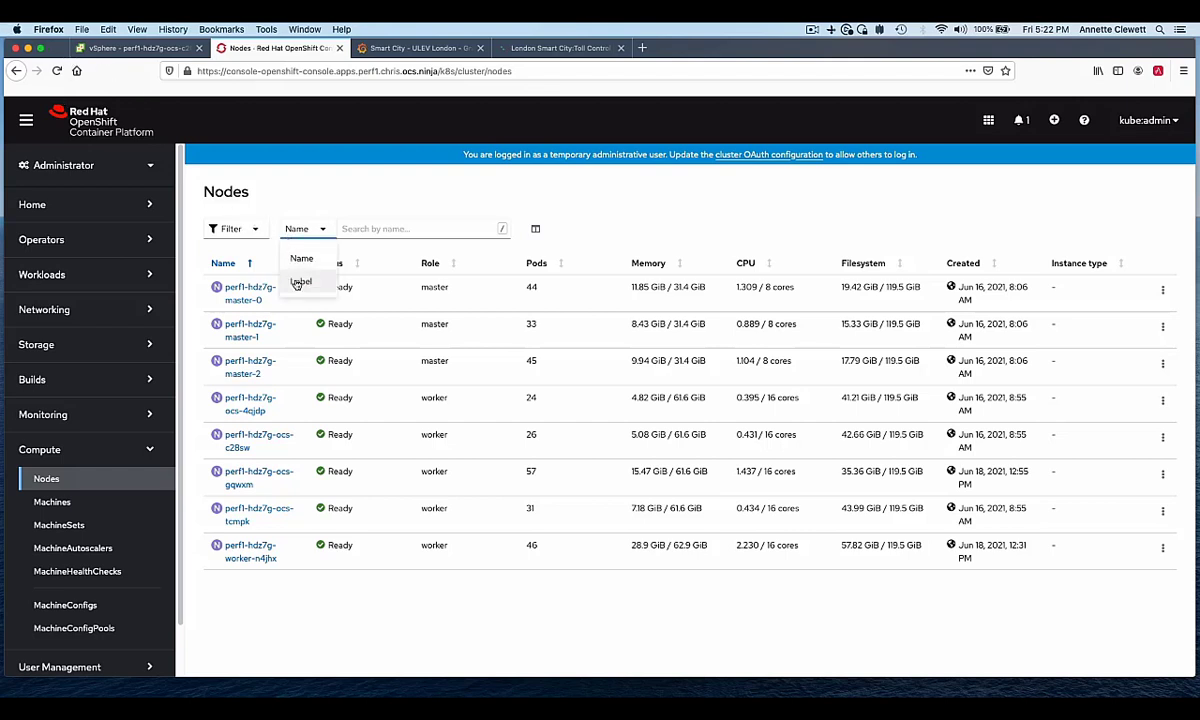
click(318, 276)
click(332, 229)
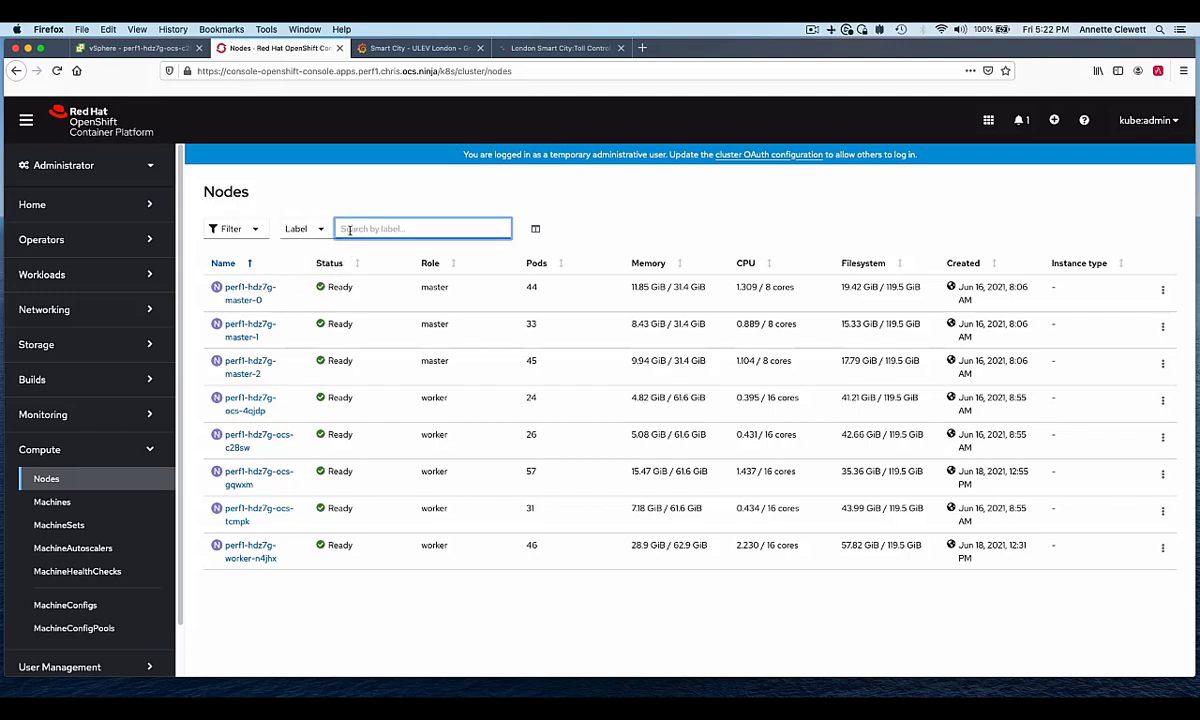
text(topology)
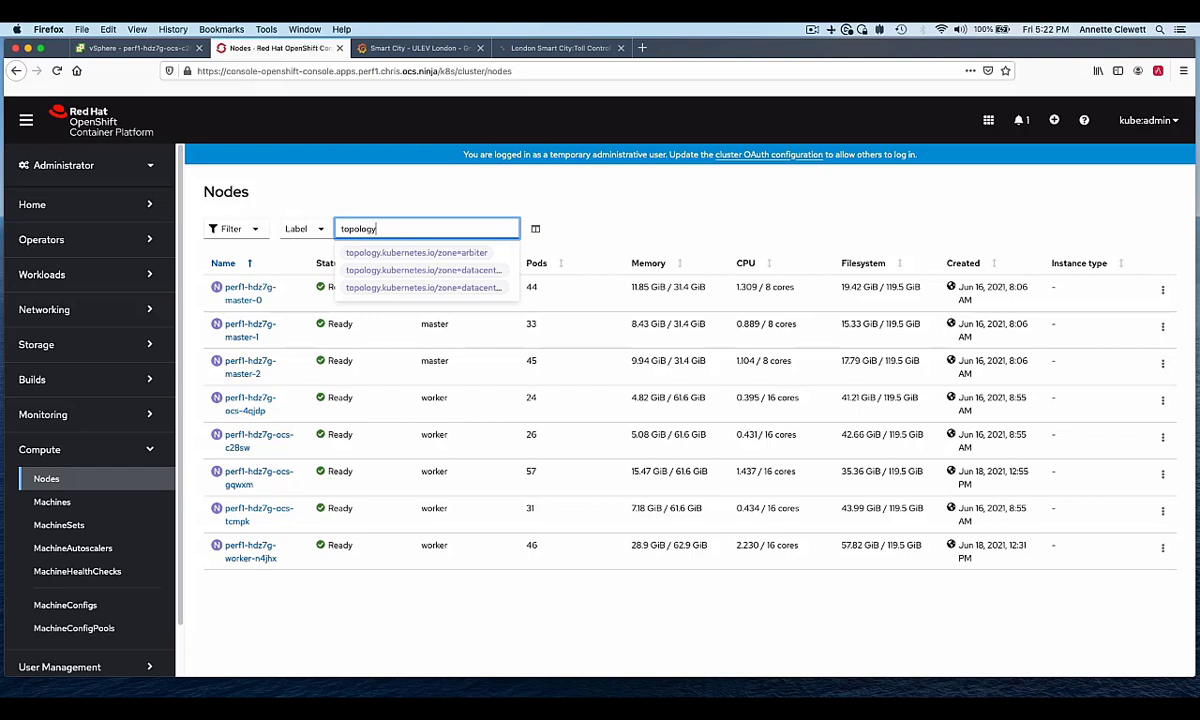
text(.kubernetes)
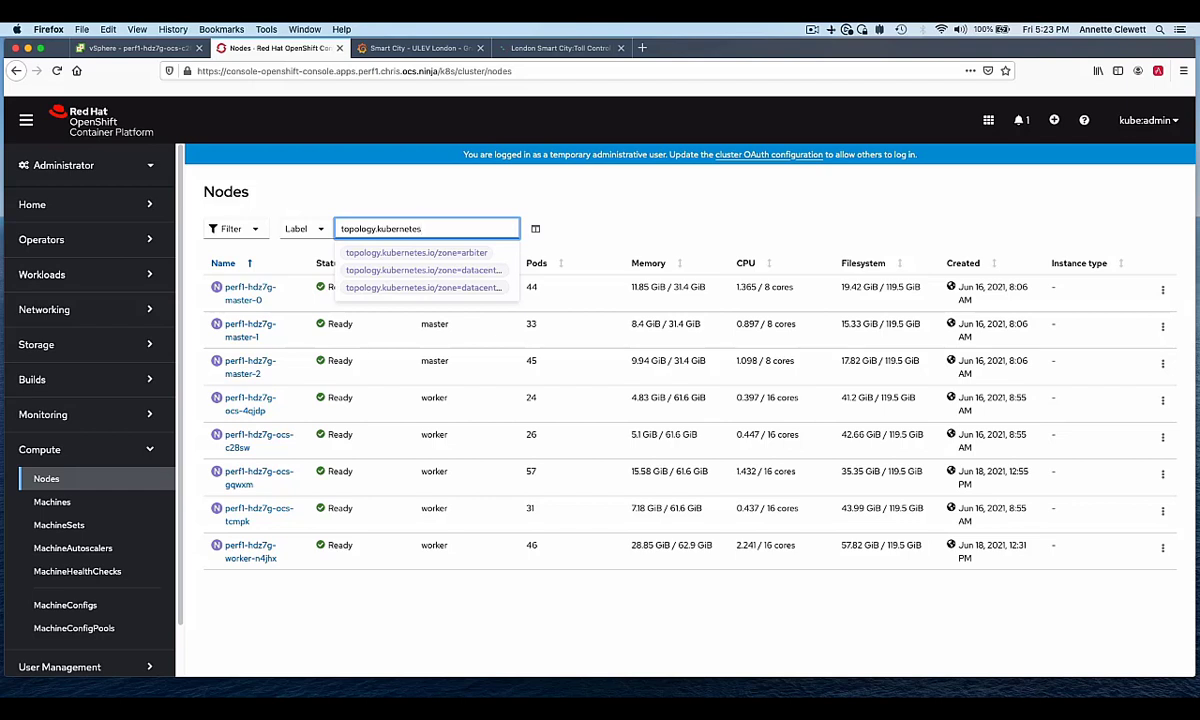
click(354, 252)
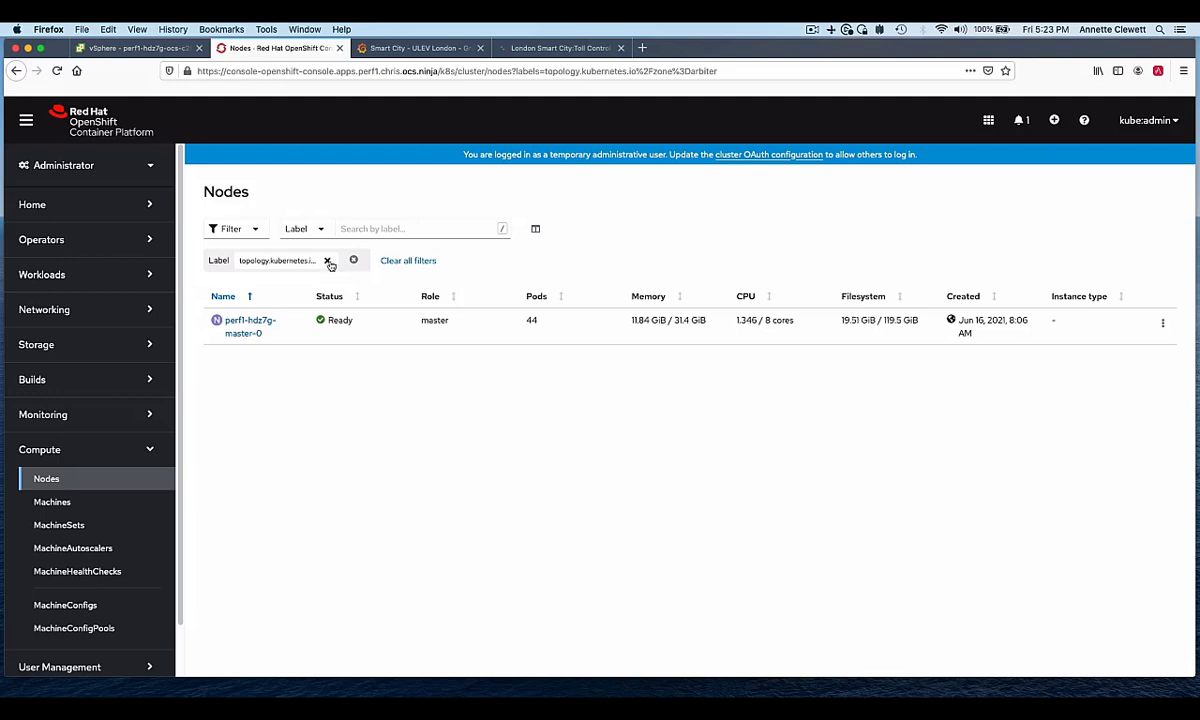
Step: Replace the arbiter label filter on the nodes with topology.kubernetes.io/zone=datacenter1
click(330, 262)
click(375, 229)
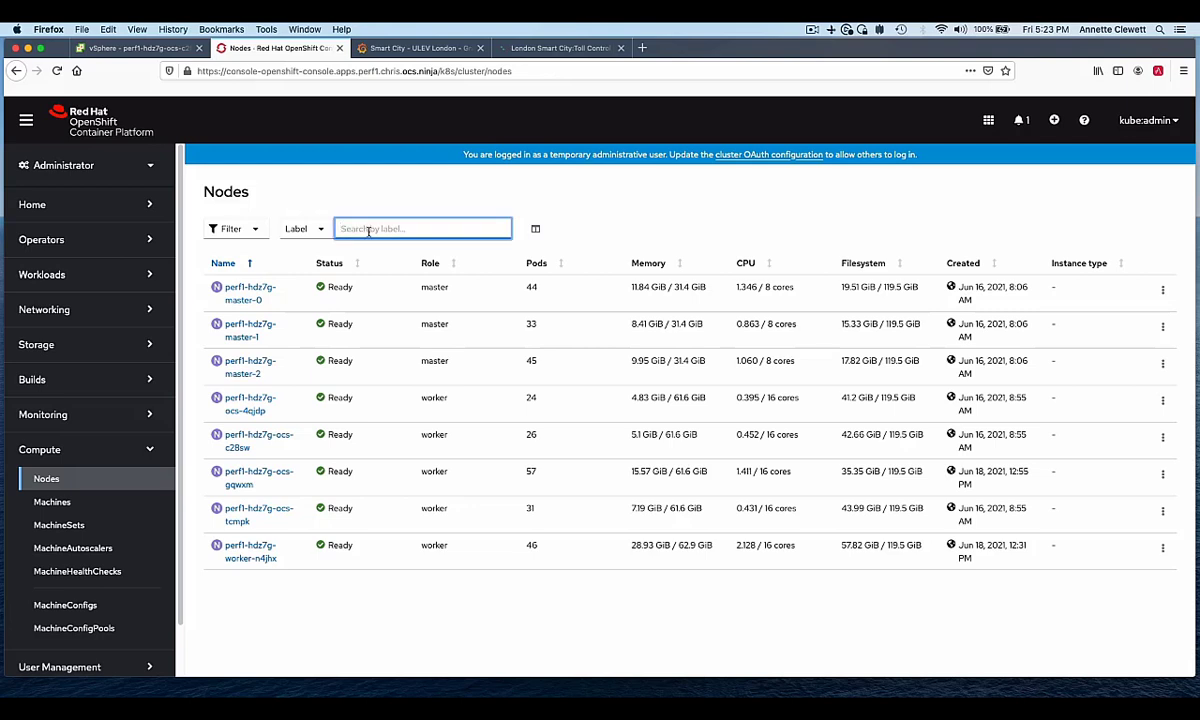
text(topo)
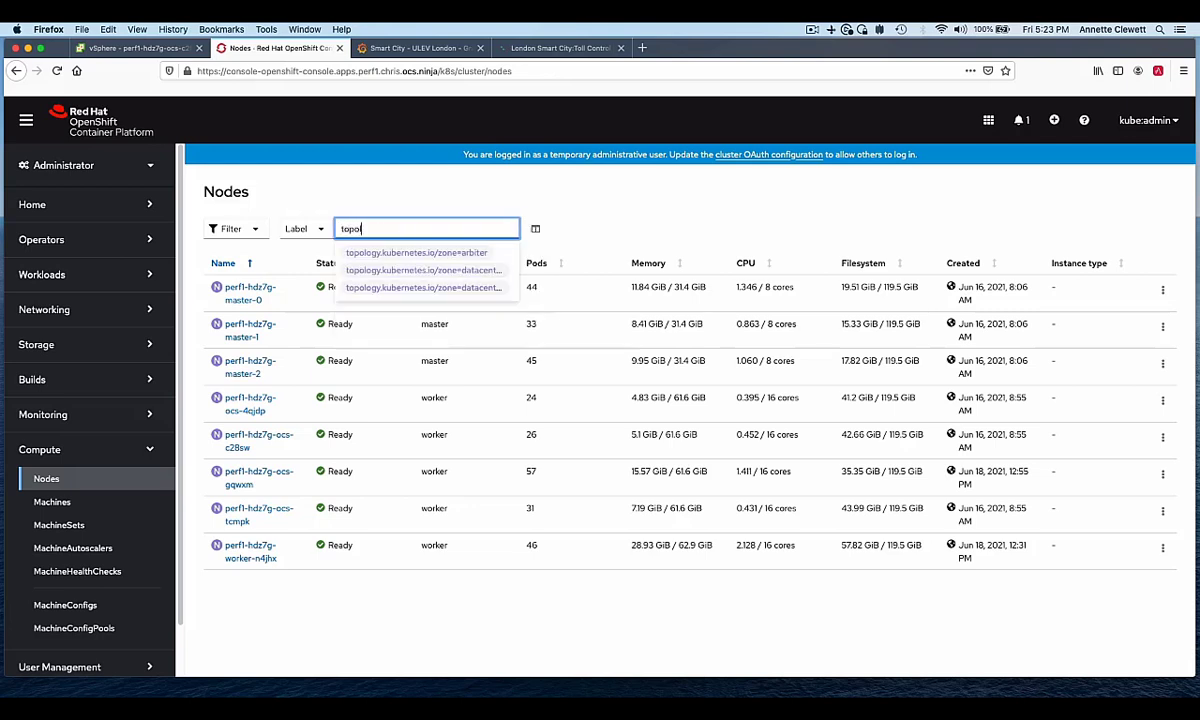
text(logy)
click(365, 269)
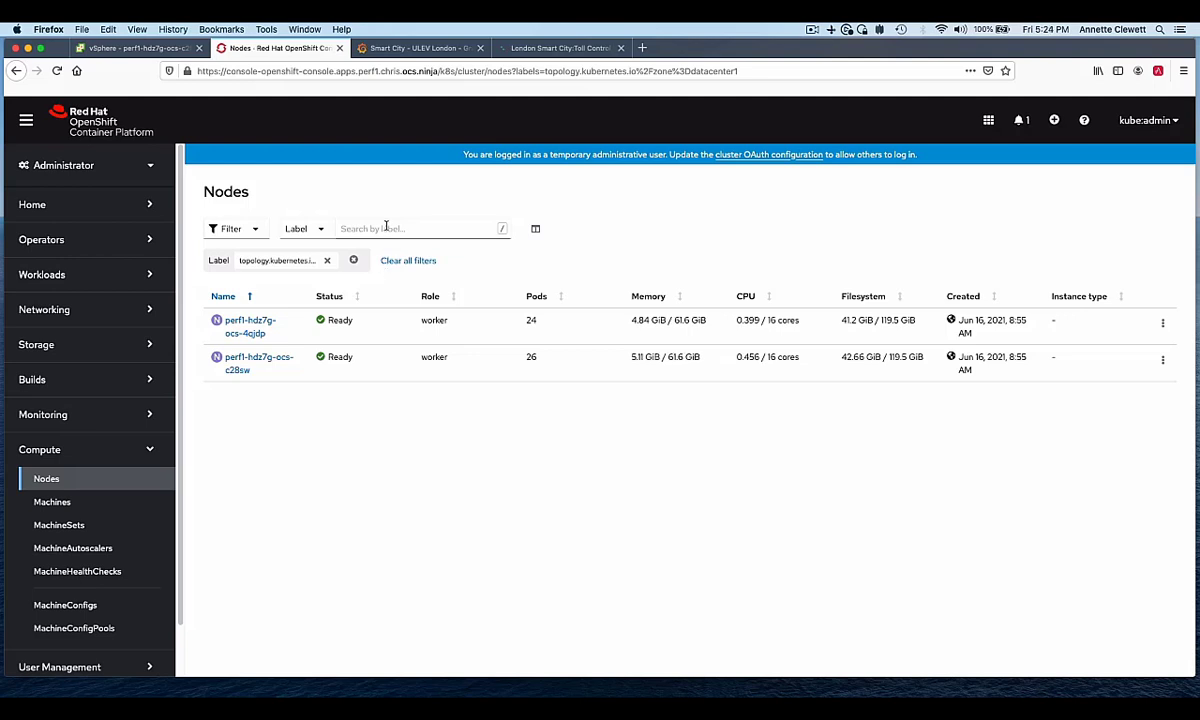
Step: Replace the datacenter1 label filter on the nodes with the topology.kubernetes.io/zone label of the other datacenter
click(385, 229)
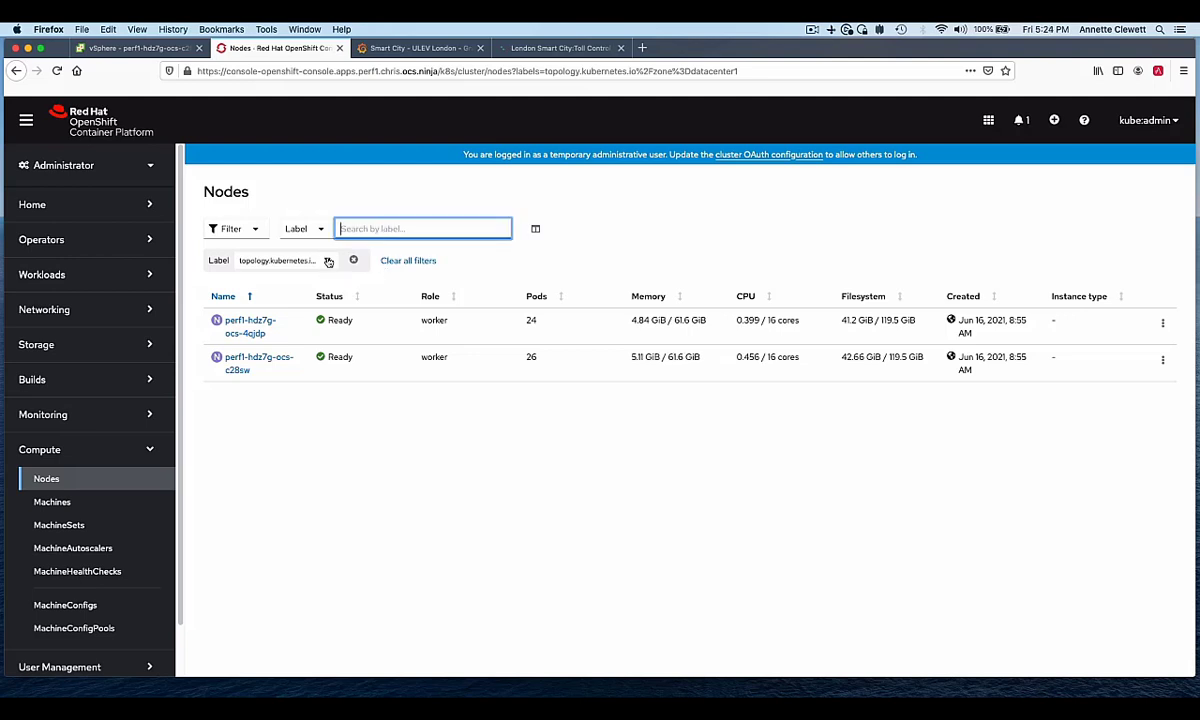
click(327, 260)
click(343, 228)
text(t)
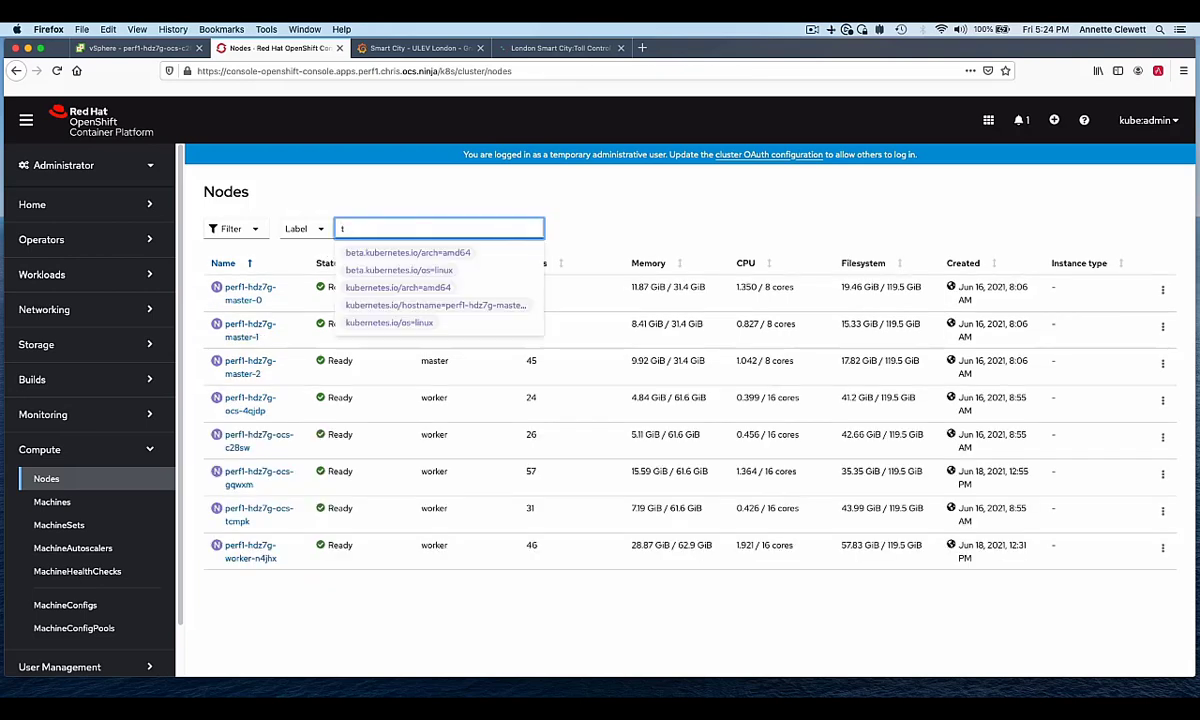
text(e)
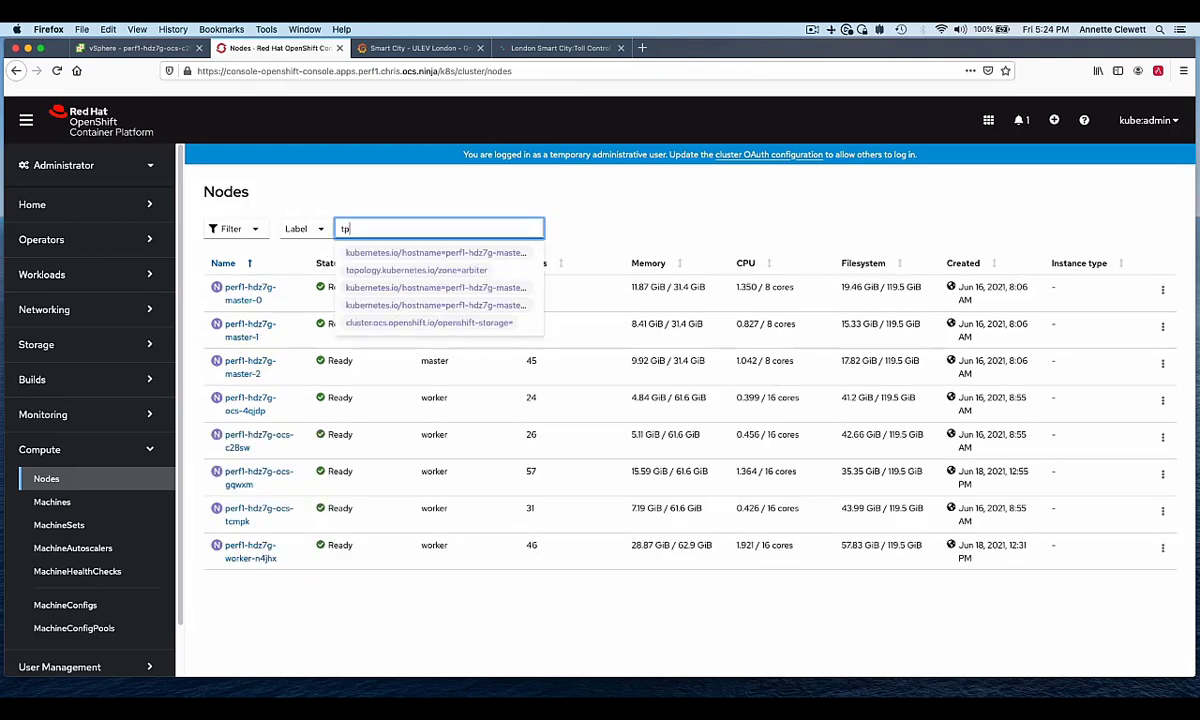
key(BackSpace)
text(opol)
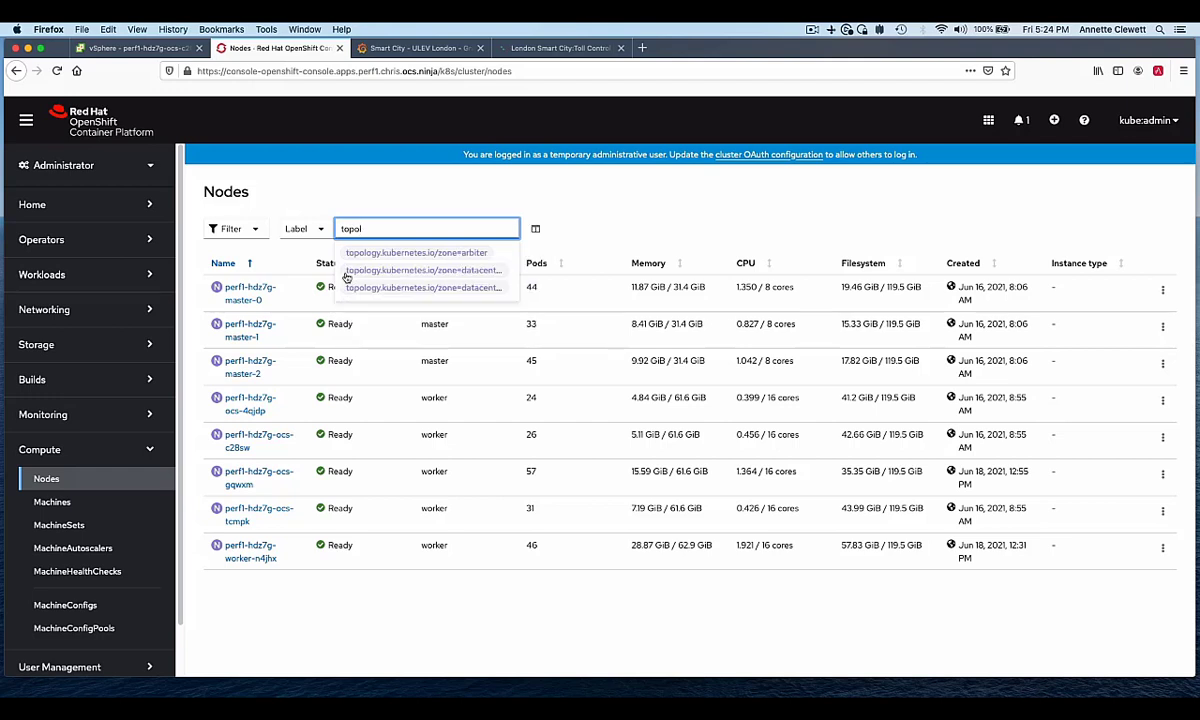
click(349, 288)
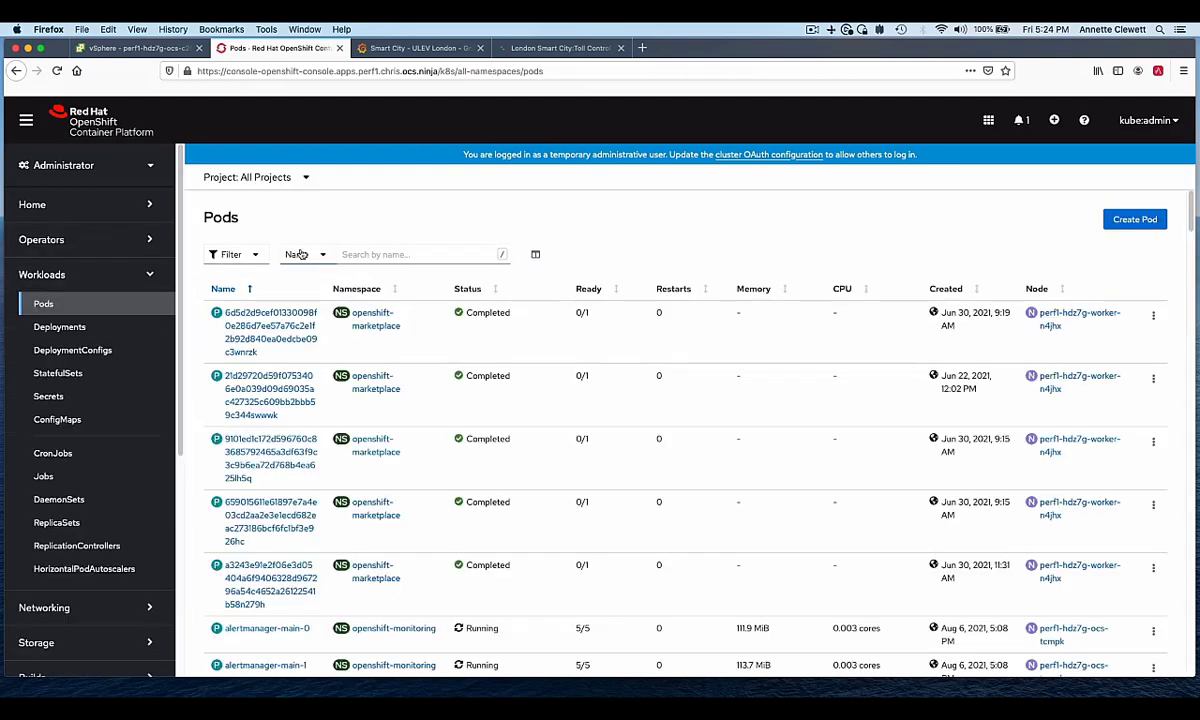
Step: Filter the pods of all projects by the name edge-kafka-kafka
click(362, 254)
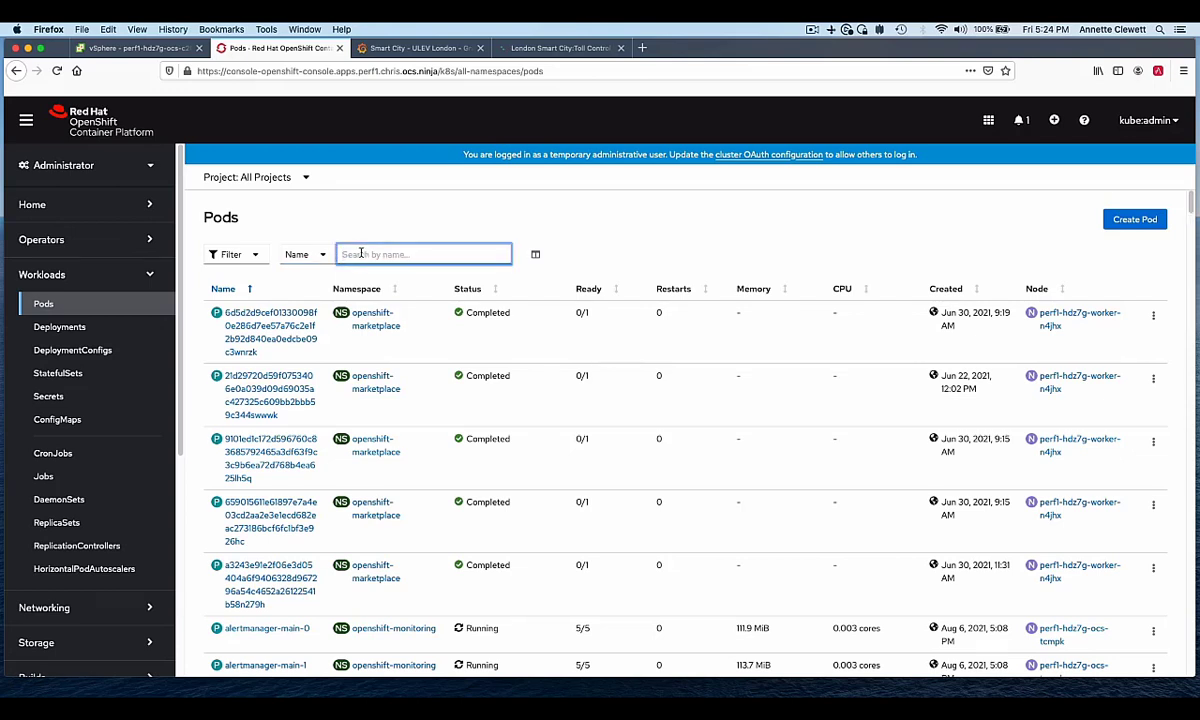
text(edge)
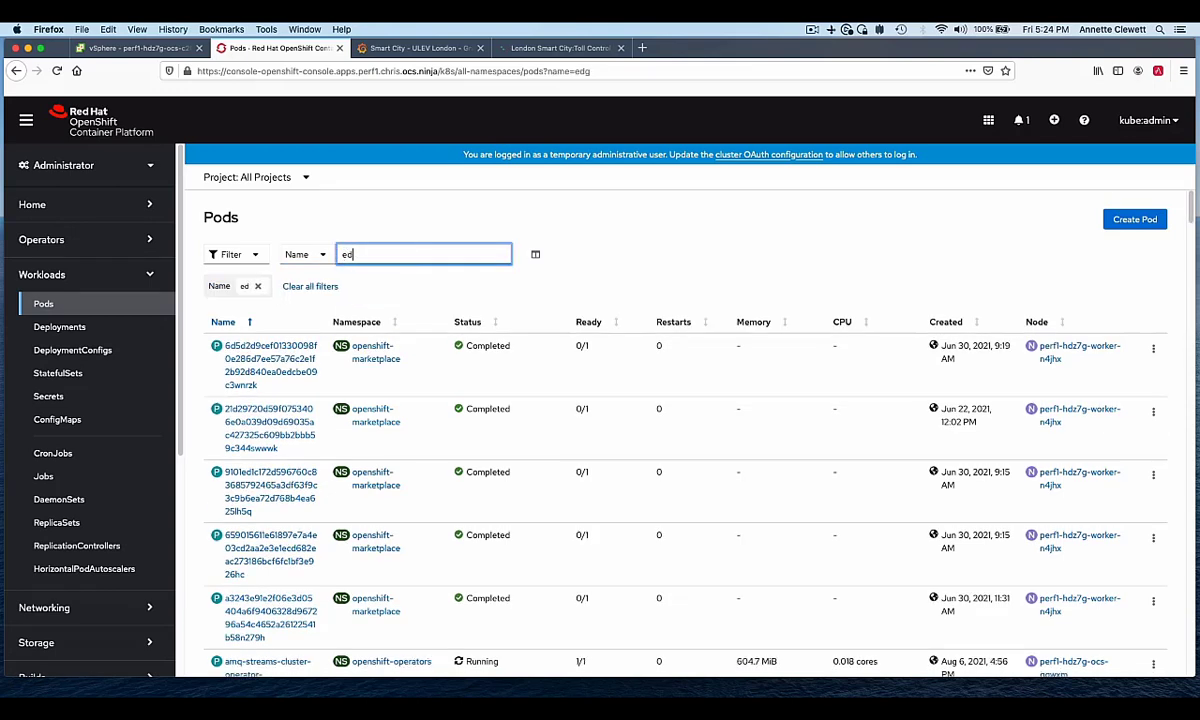
text(-ka)
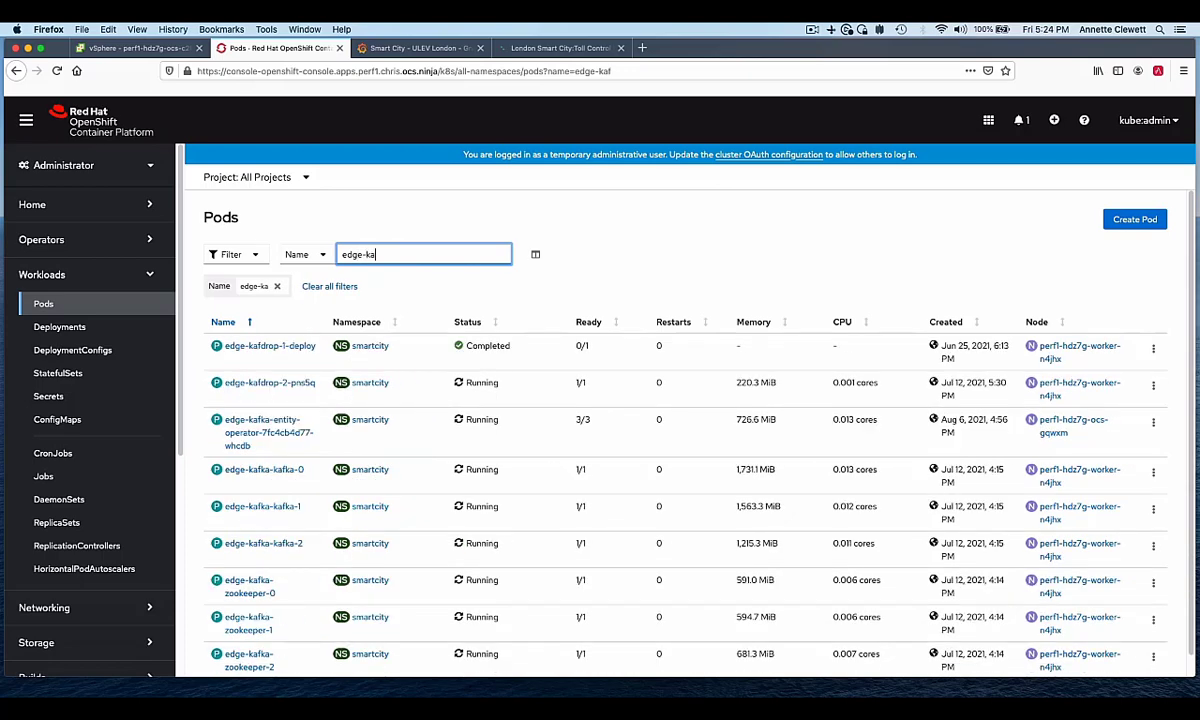
text(fka-kafka)
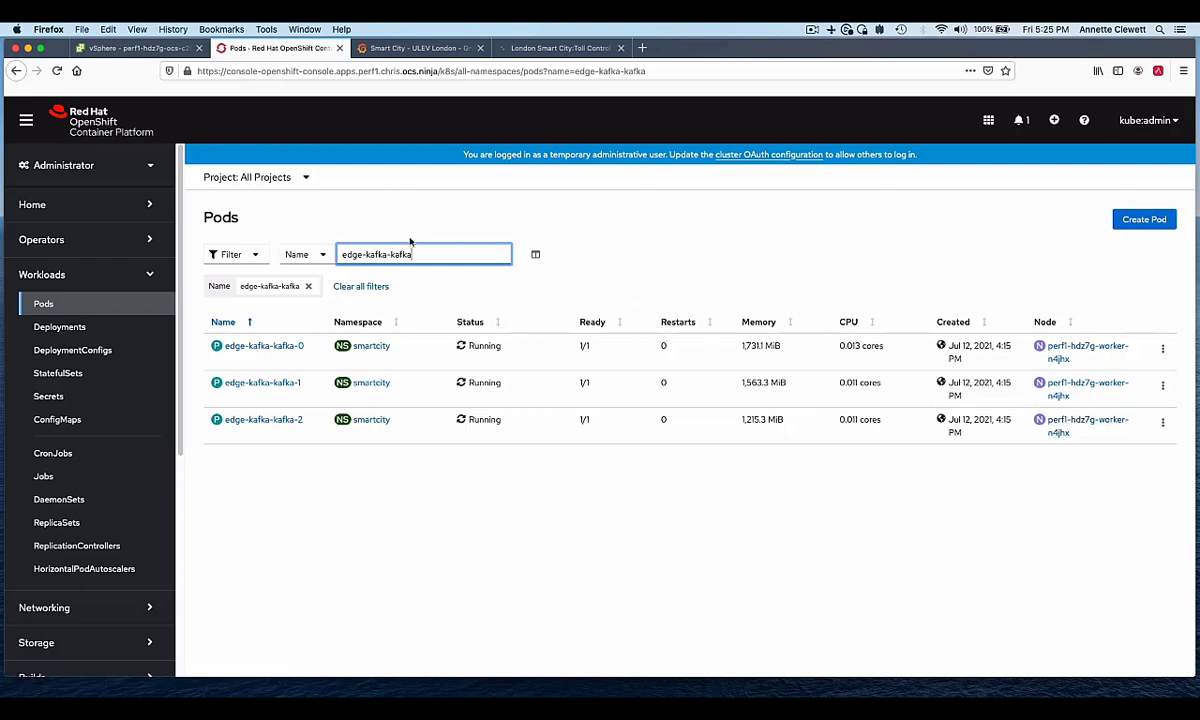
Step: Change the pod name filter to core-kafka-kafka
click(362, 254)
key(BackSpace)
key(BackSpace)
key(BackSpace)
key(BackSpace)
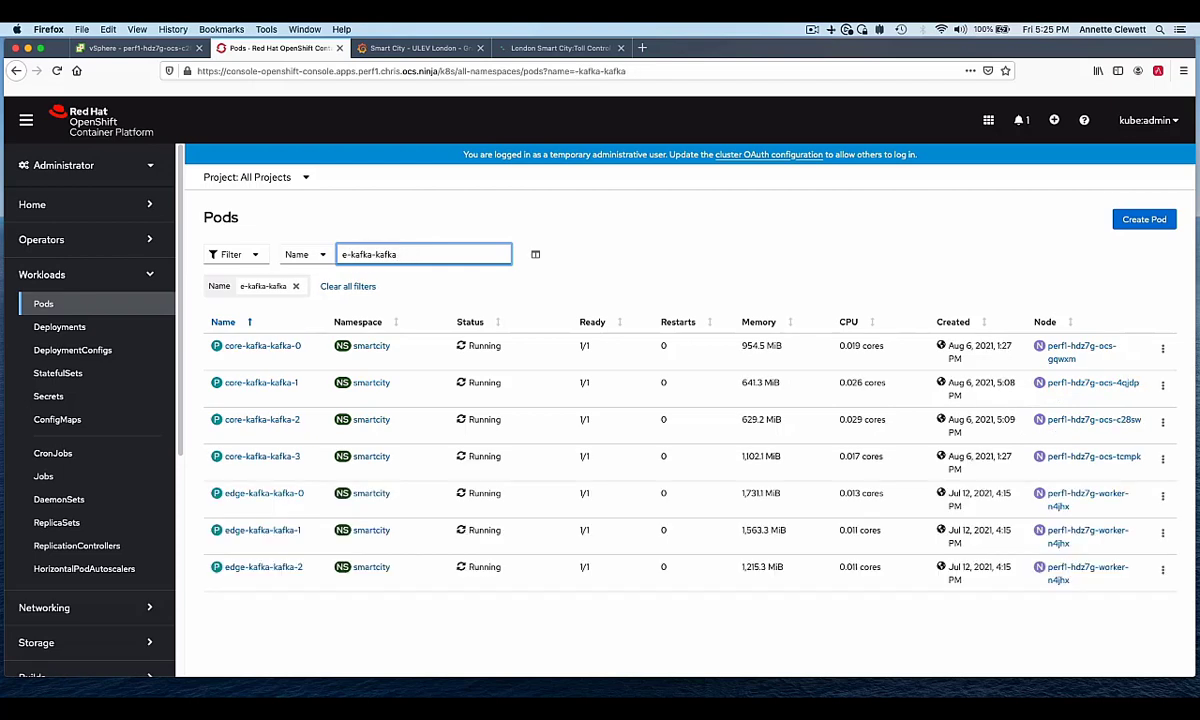
text(core)
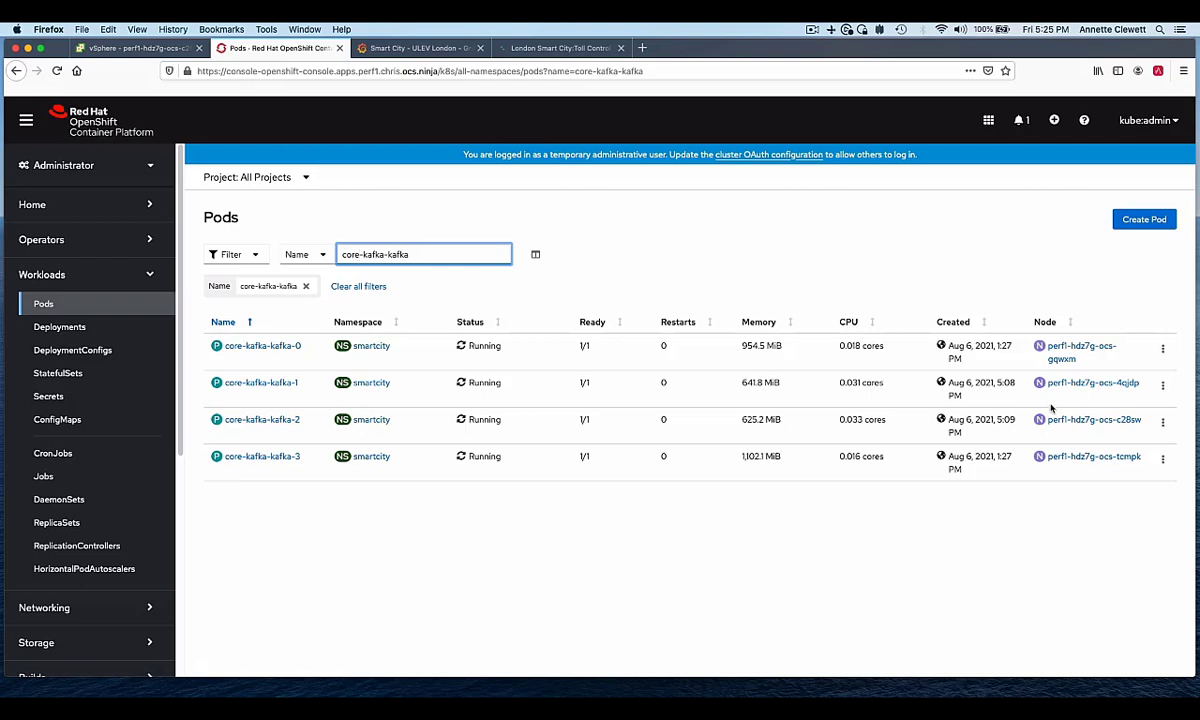
Step: Open the YAML of the core-kafka-kafka-0 pod and highlight its whole topologySpreadConstraints block
click(262, 346)
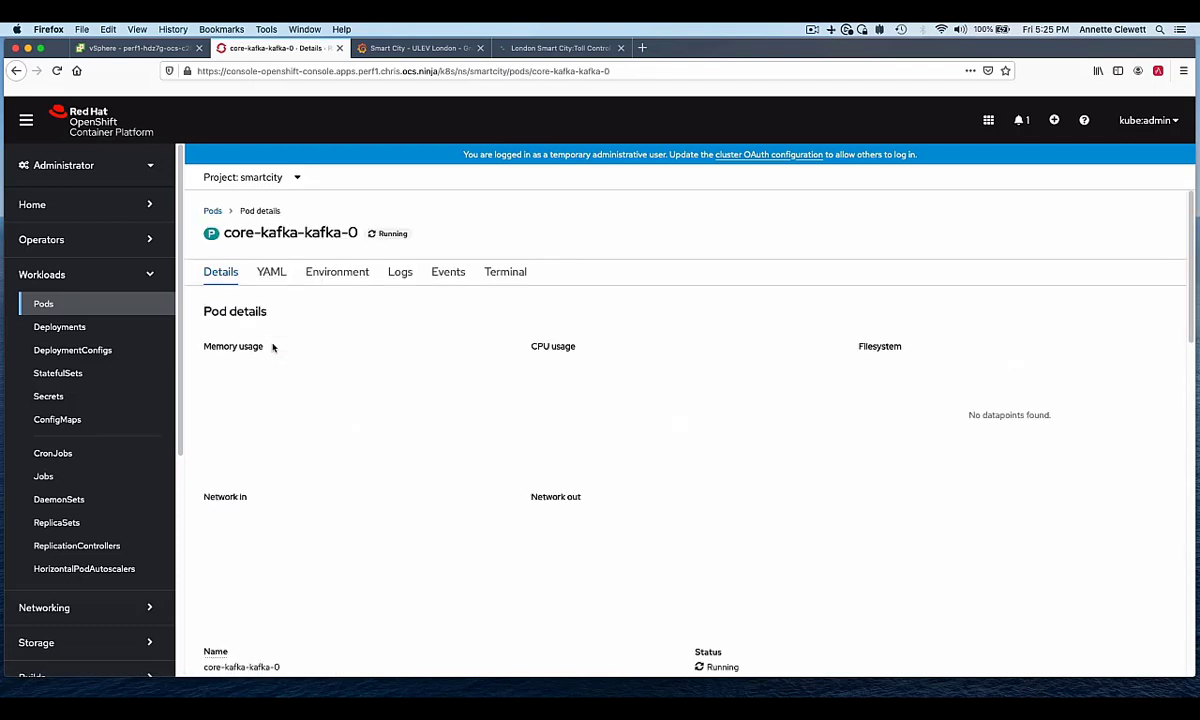
click(271, 282)
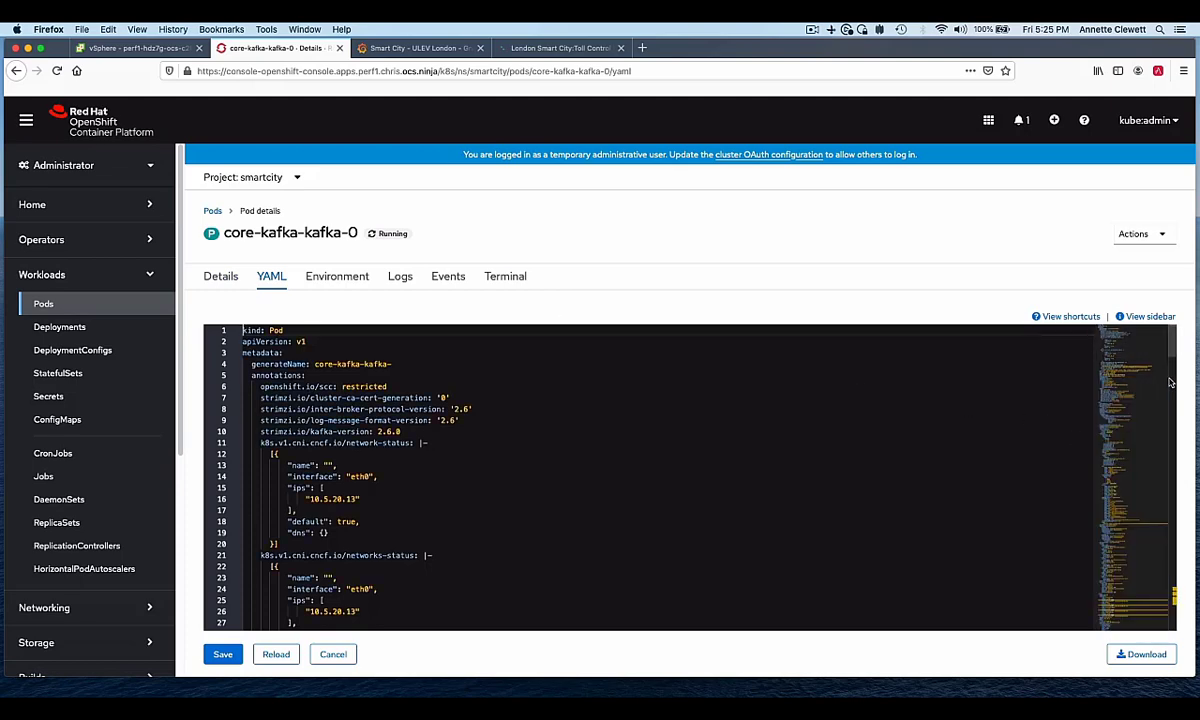
drag(1171, 383, 1172, 520)
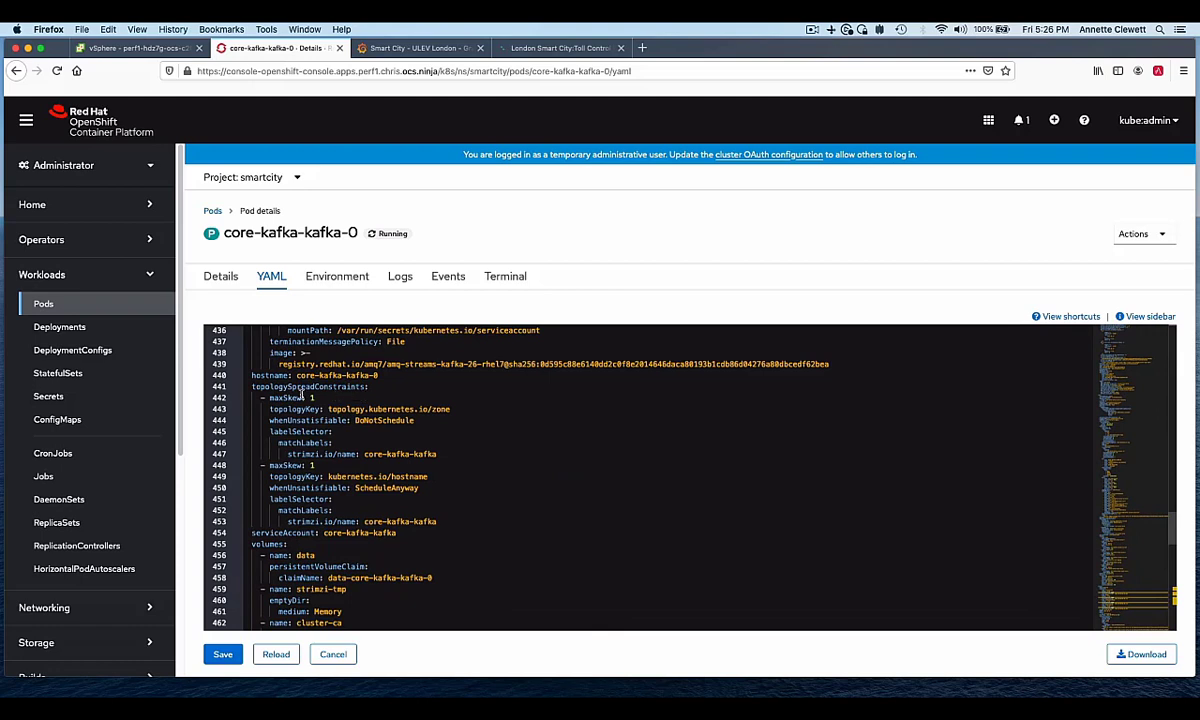
click(249, 386)
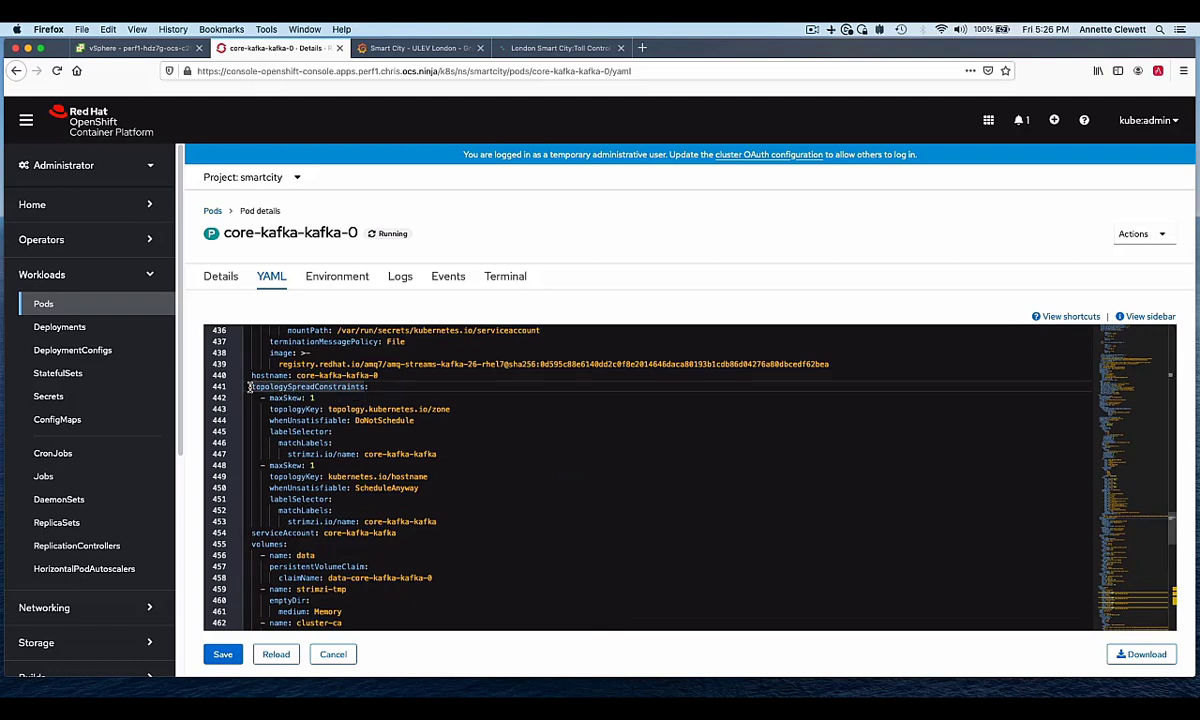
drag(249, 386, 436, 520)
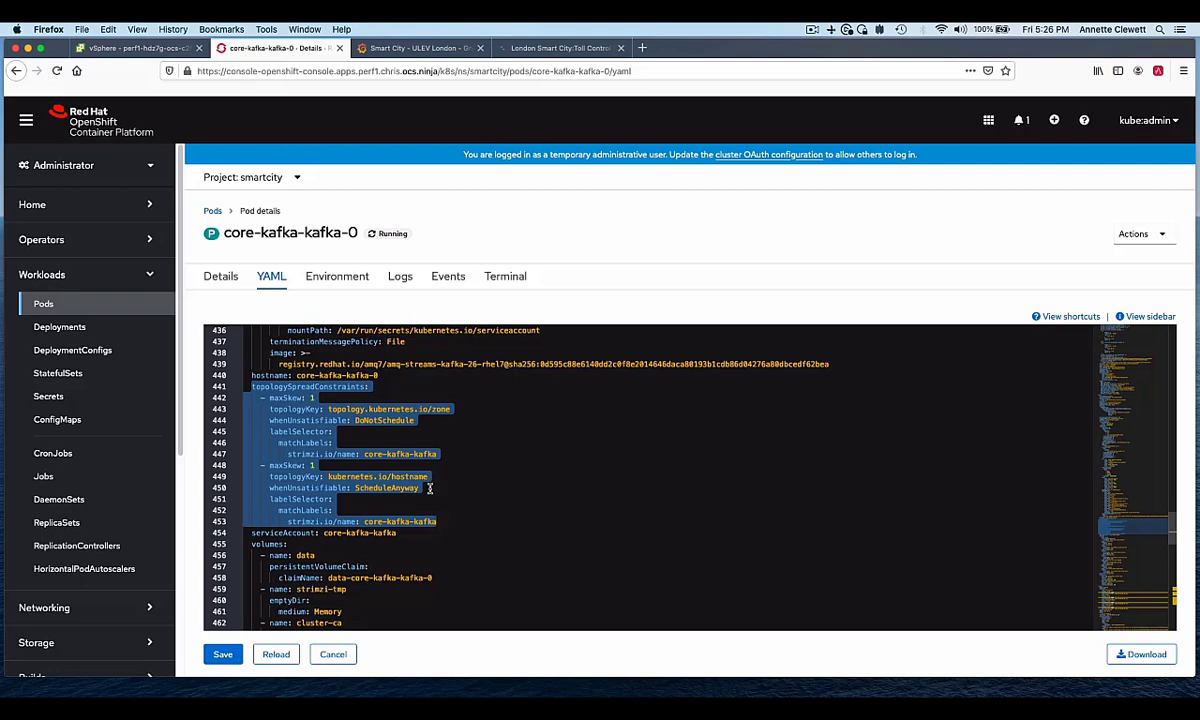
Step: Return to the pods of all projects and filter them by the label app=rook-ceph-osd
click(213, 210)
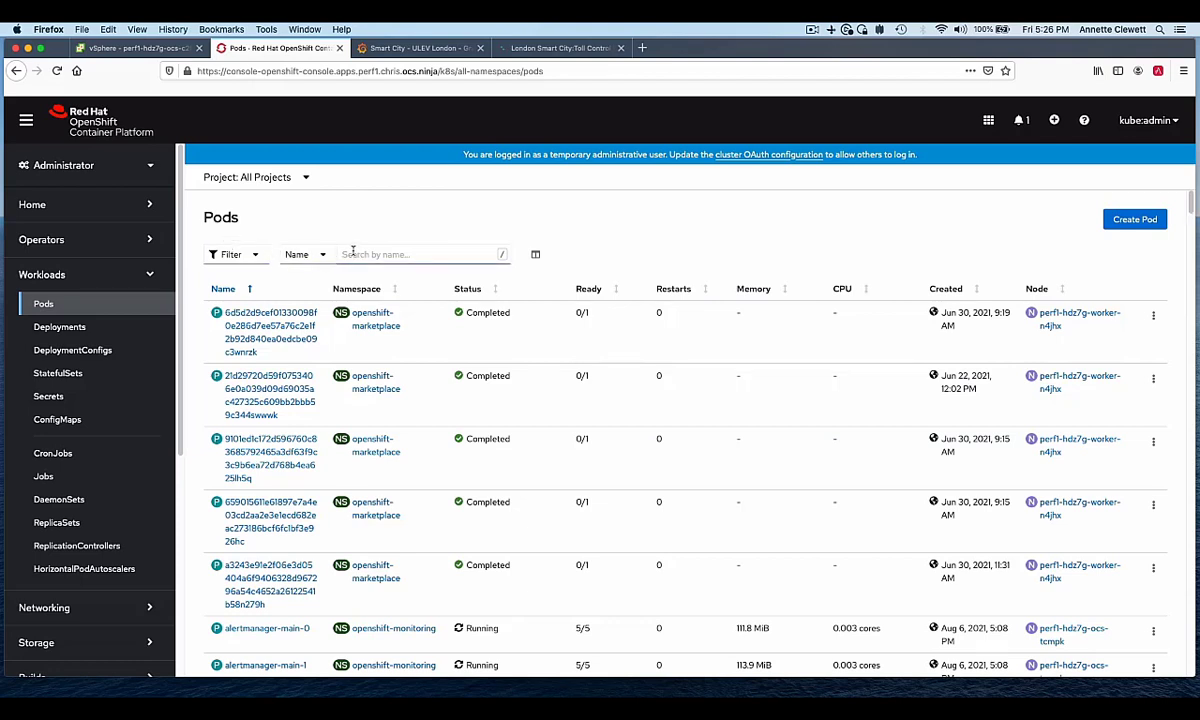
click(352, 253)
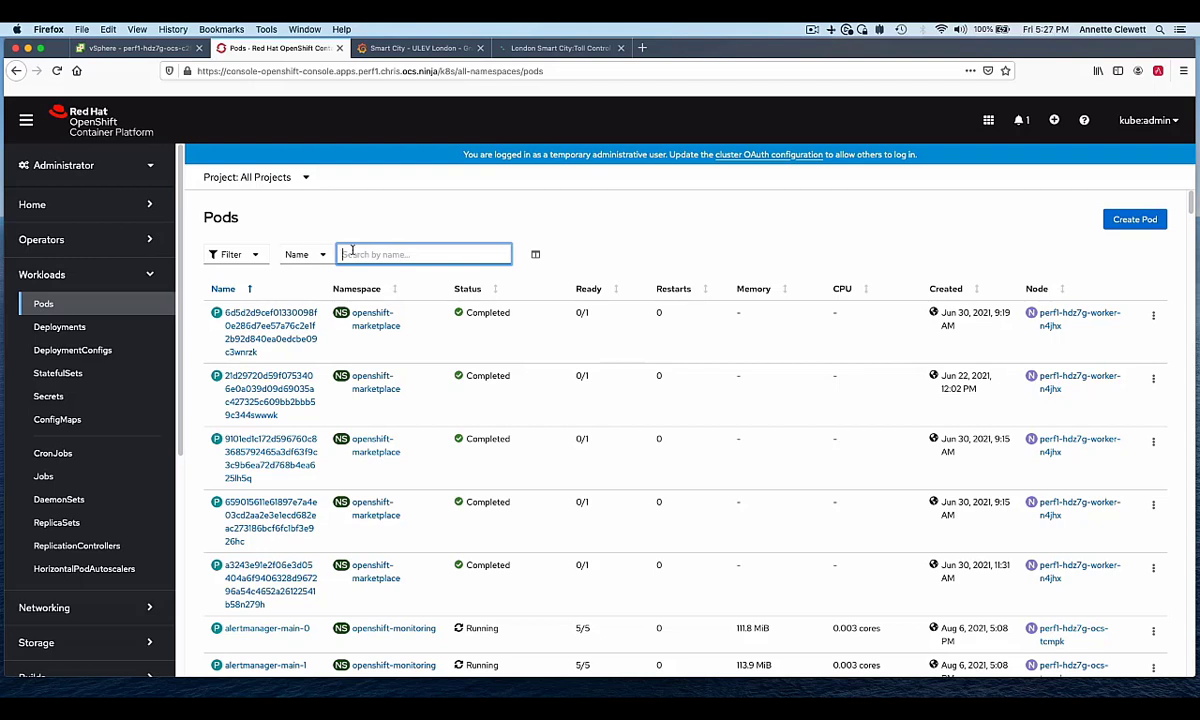
click(305, 256)
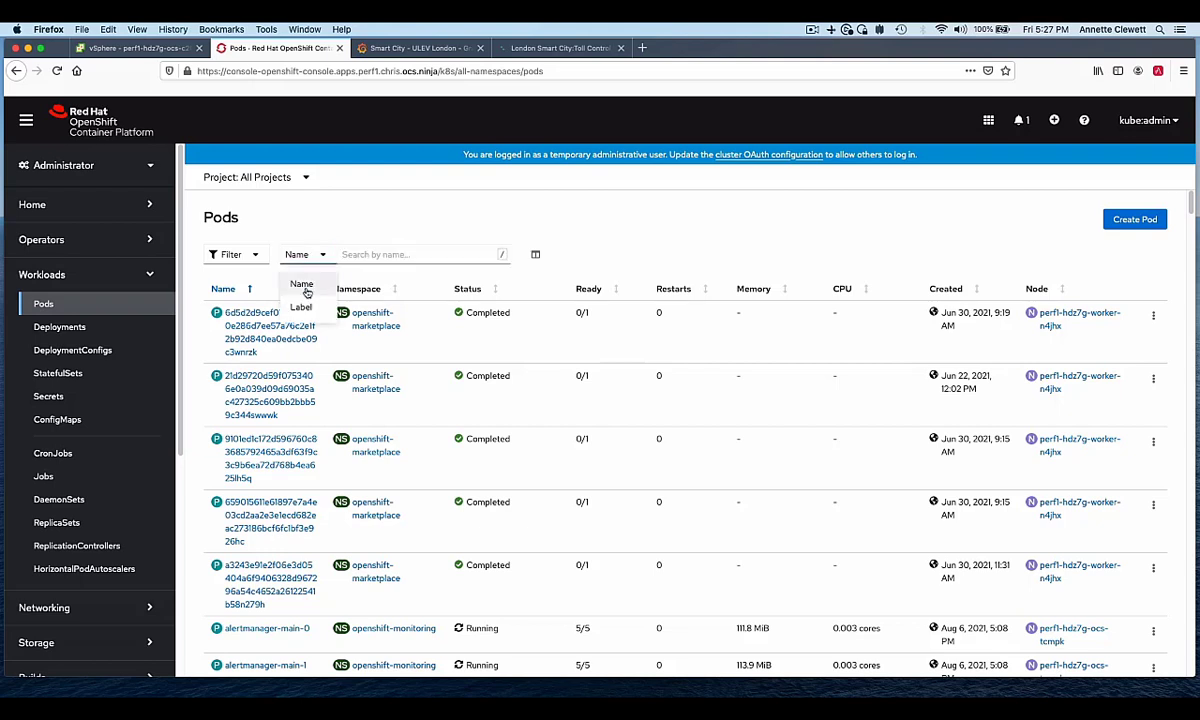
click(301, 309)
click(356, 252)
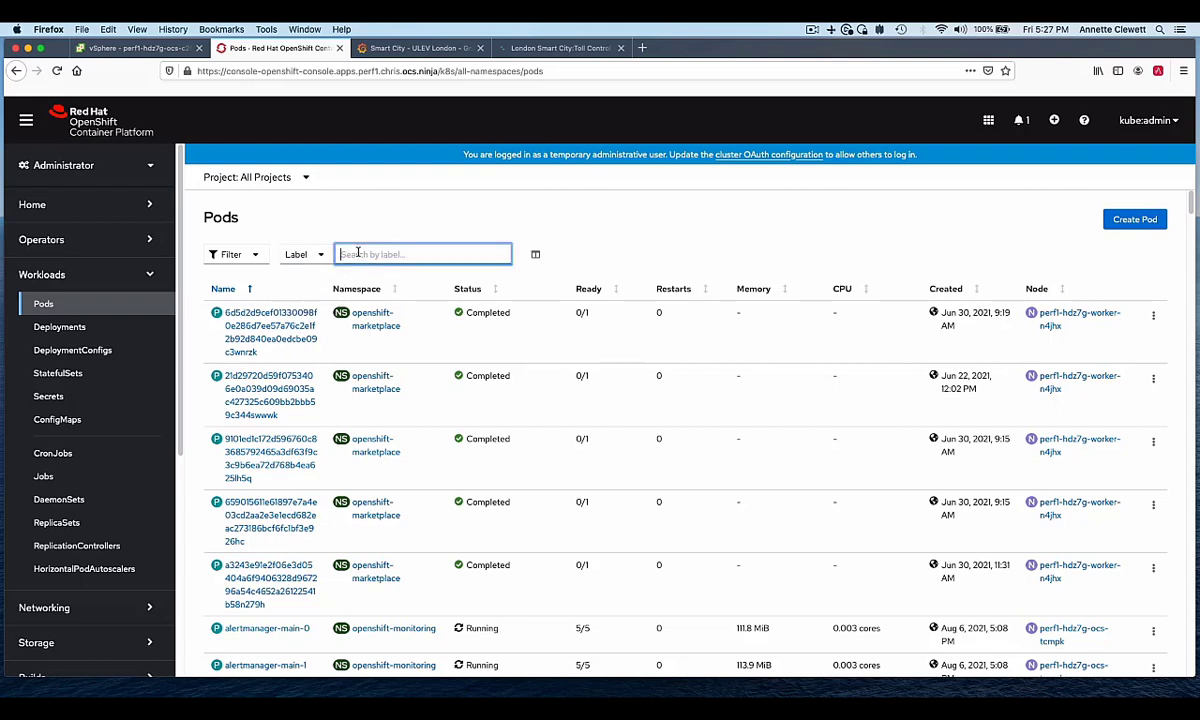
text(roo)
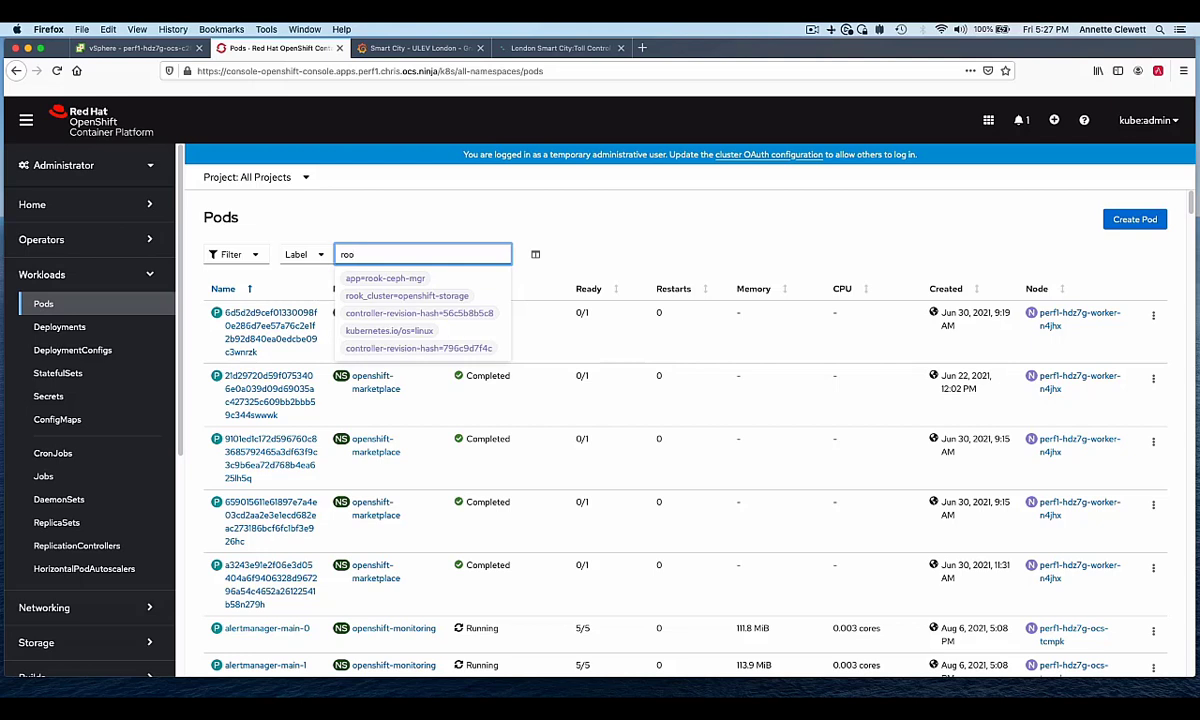
text(k-cep)
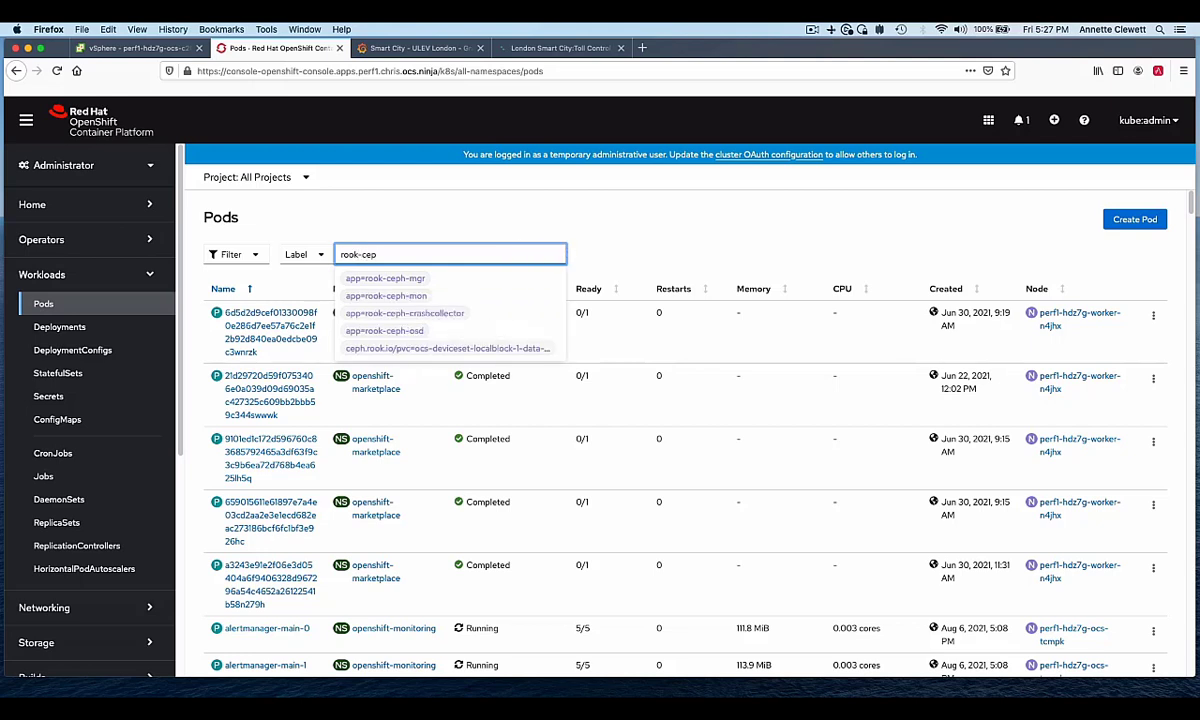
text(h-osd)
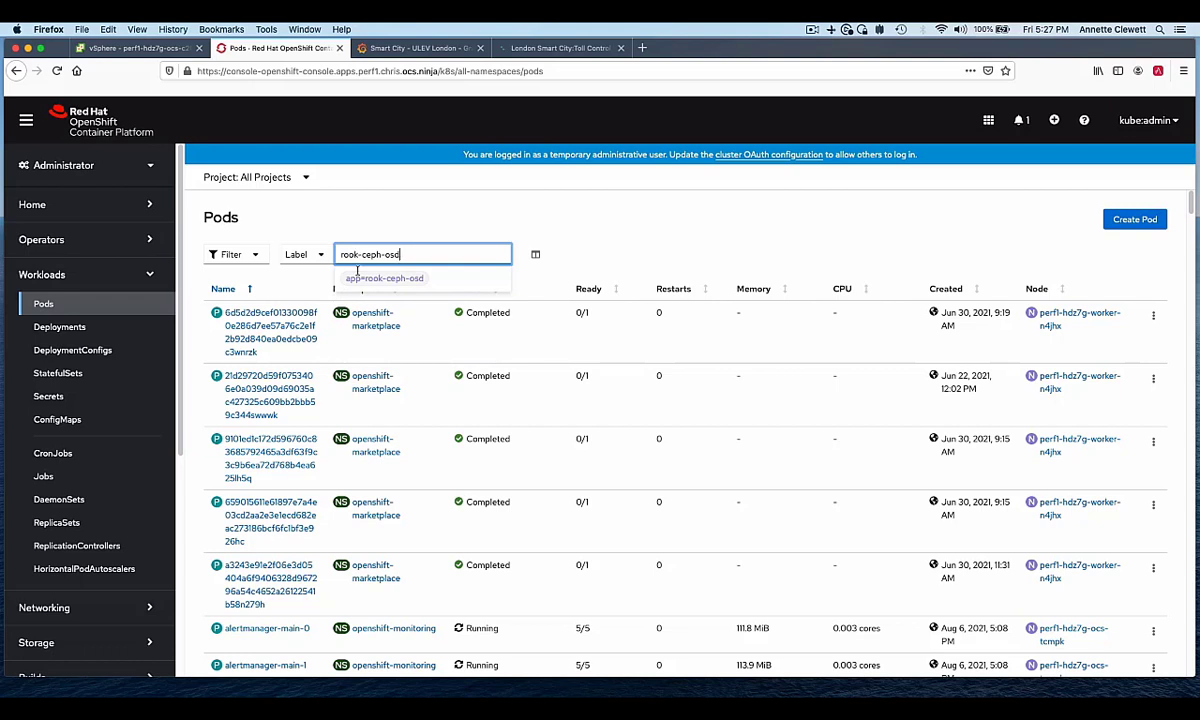
click(358, 278)
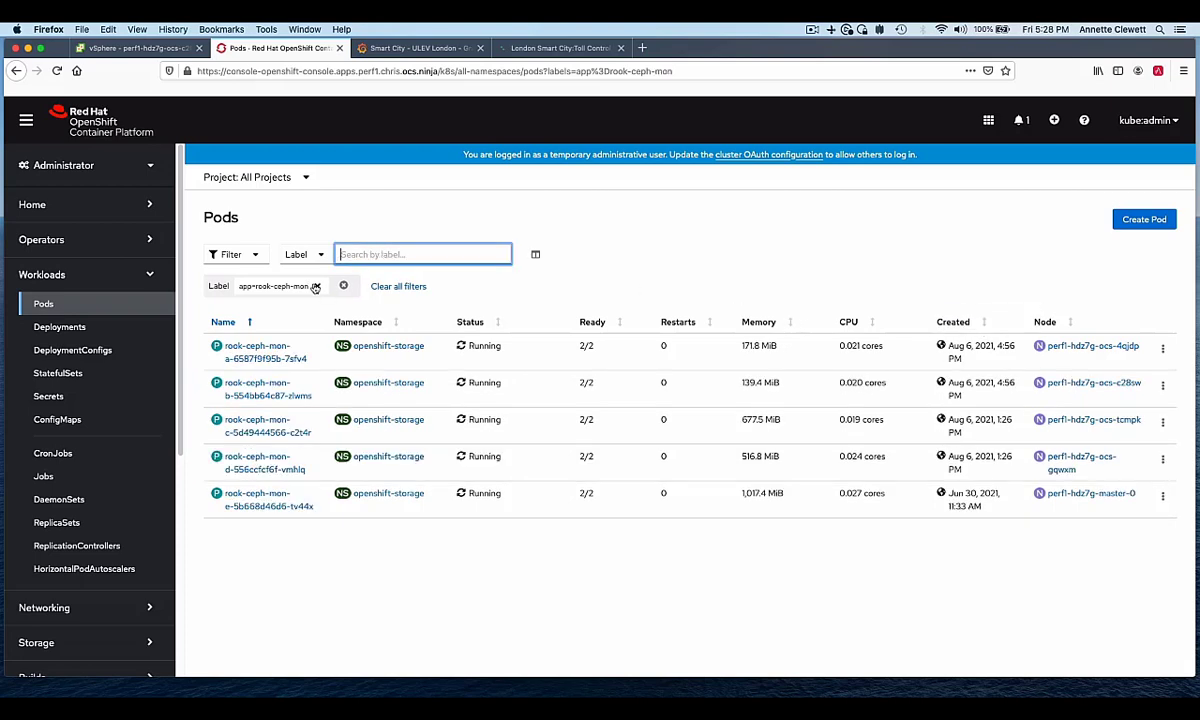
Step: Replace the app=rook-ceph-mon label filter on the pods with postgres-operator.crunchydata.com/cluster=smartcity
click(315, 286)
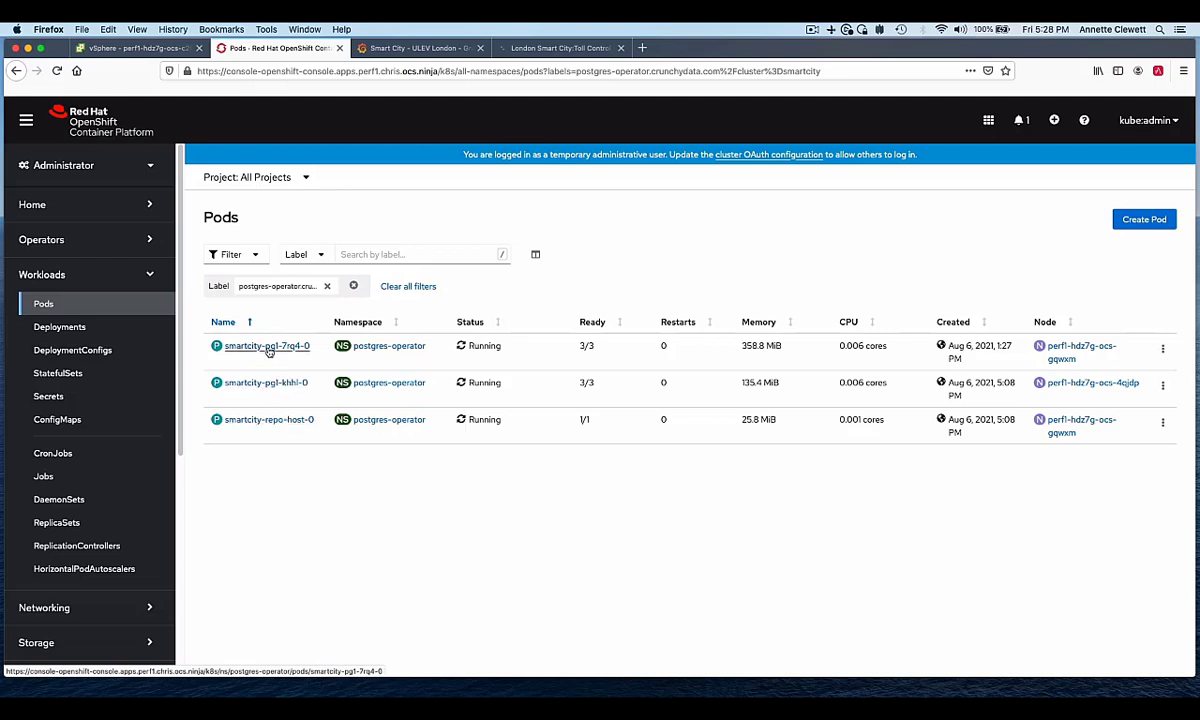
mouse_move(1017, 381)
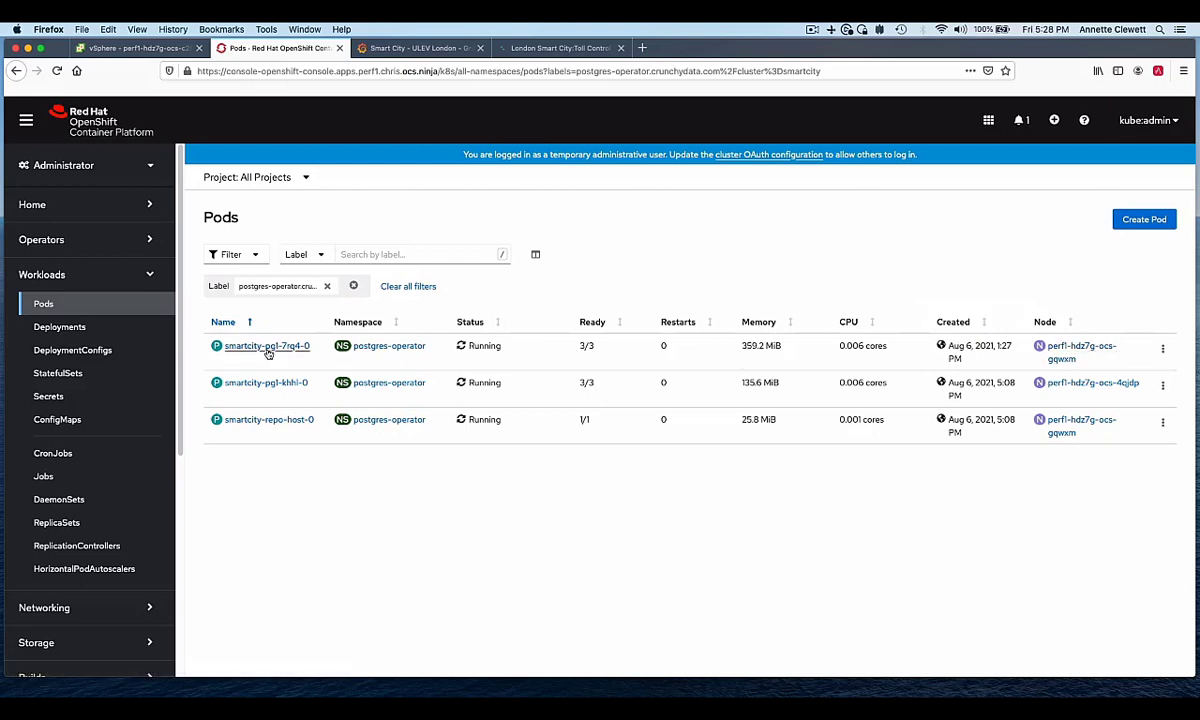
Step: Open the YAML of the smartcity-pg1-7rq4-0 pod and highlight its whole affinity block, including nodeAffinity and podAntiAffinity
click(255, 346)
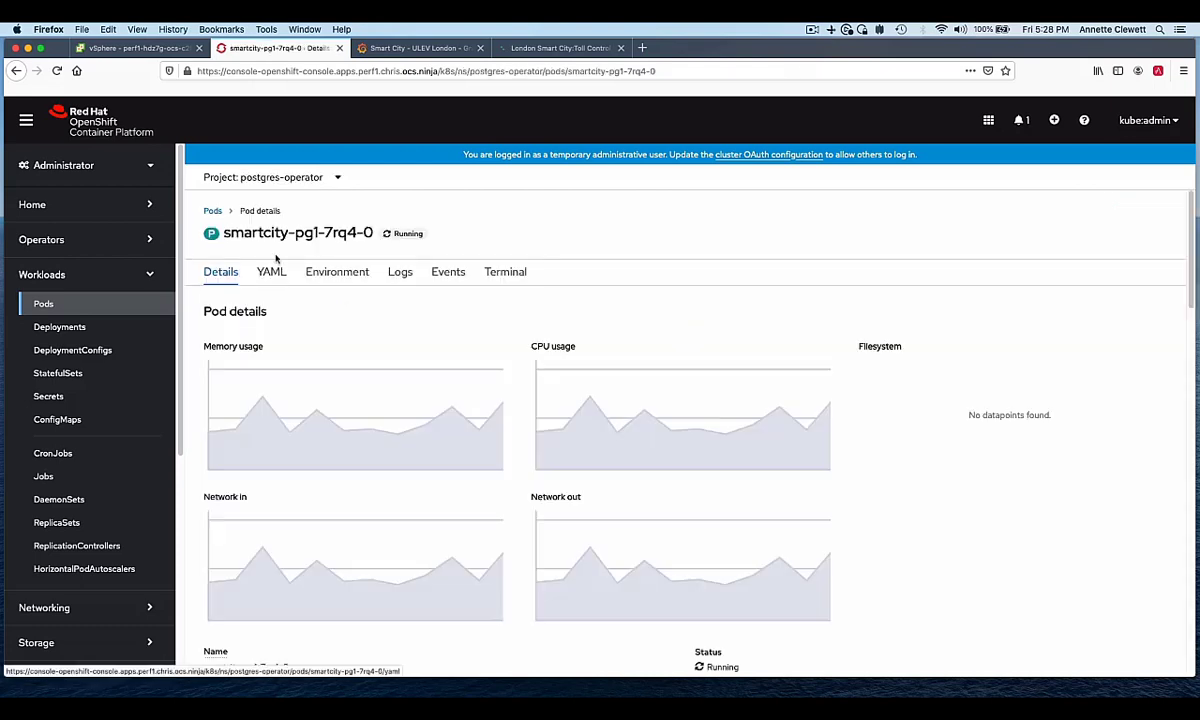
click(272, 273)
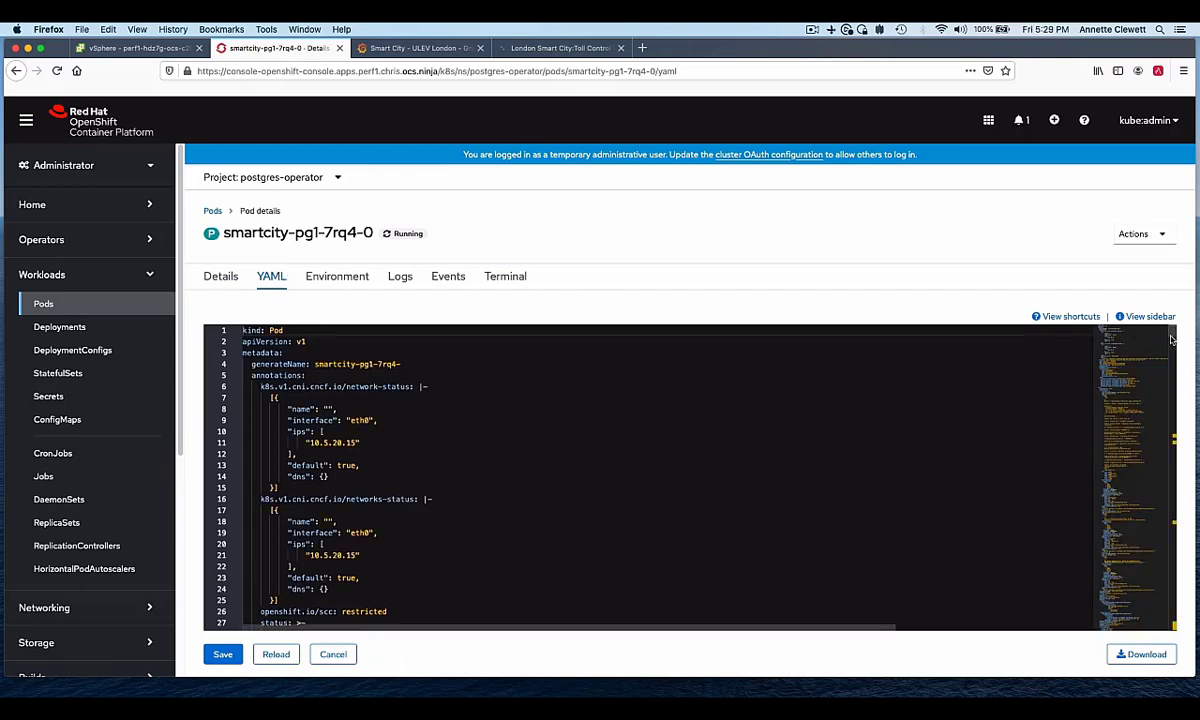
scroll(1172, 352, down, 6)
scroll(1172, 352, down, 15)
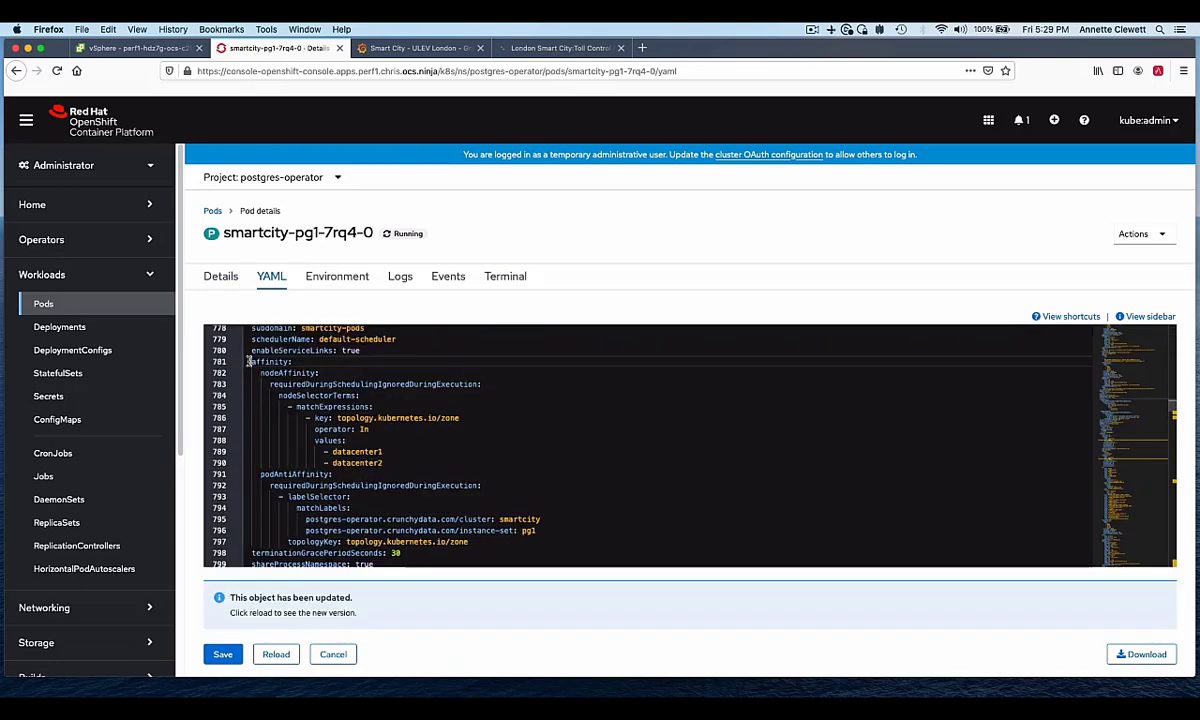
drag(251, 361, 475, 537)
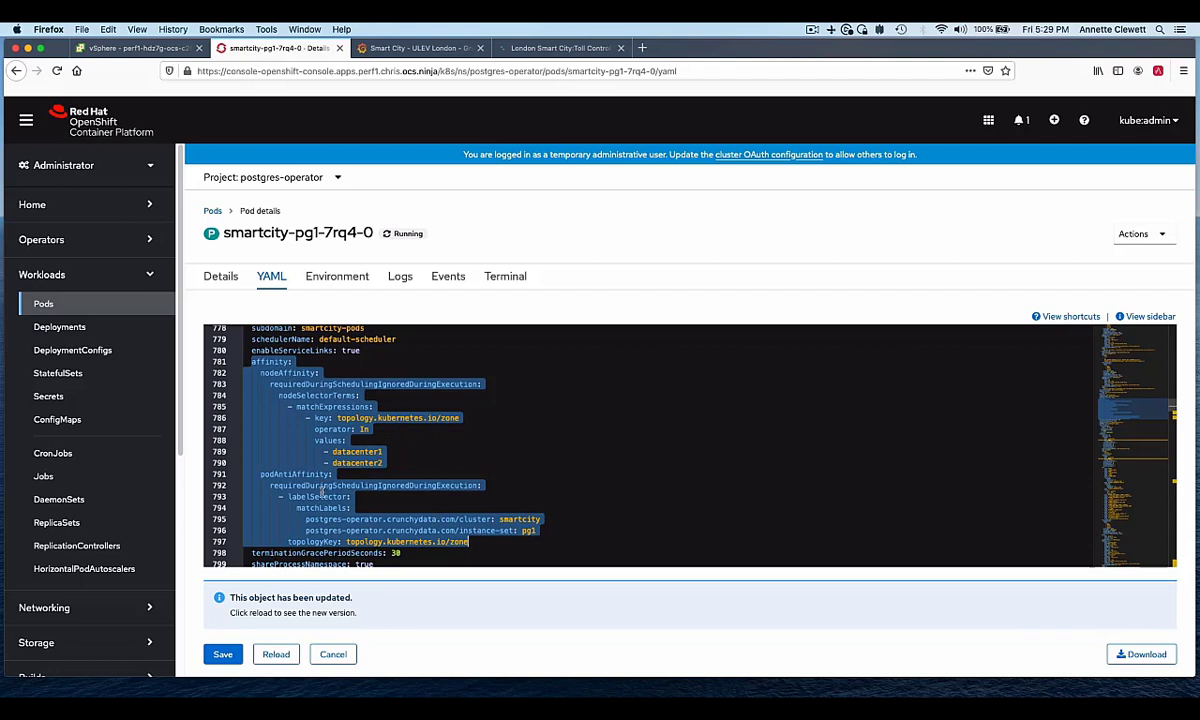
mouse_move(313, 484)
mouse_move(378, 541)
Step: Return to the unfiltered list of pods in all projects and switch to Terminal
click(212, 210)
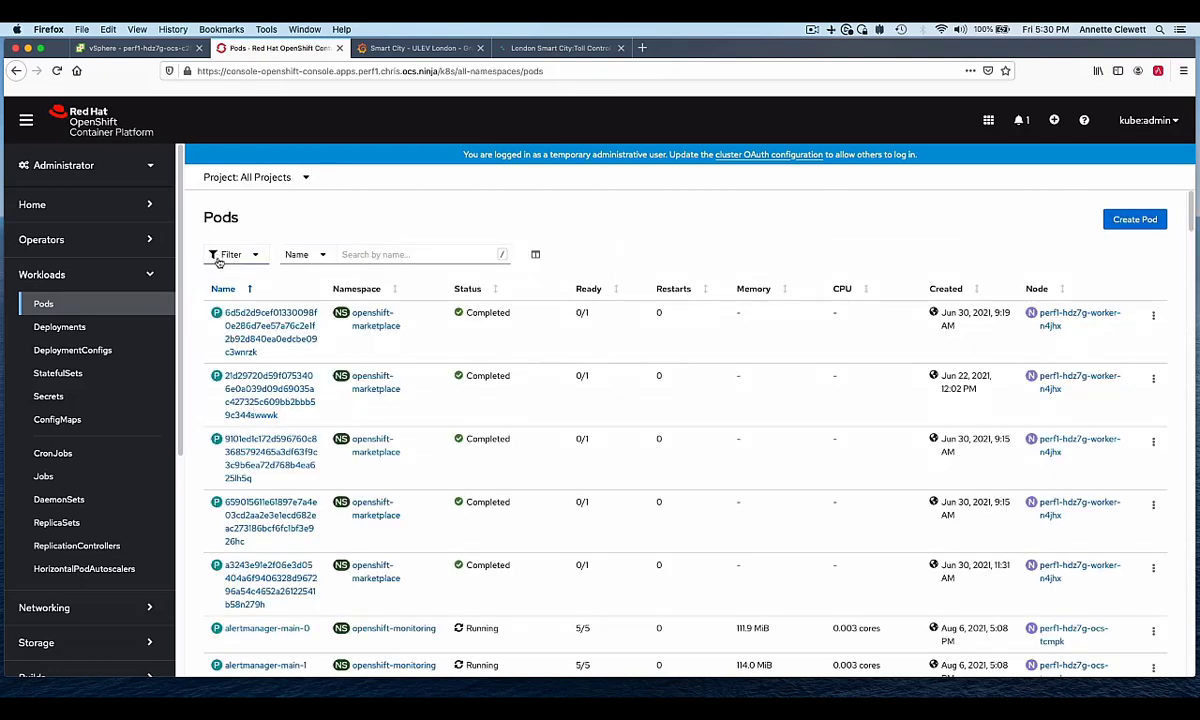
key(super+Tab)
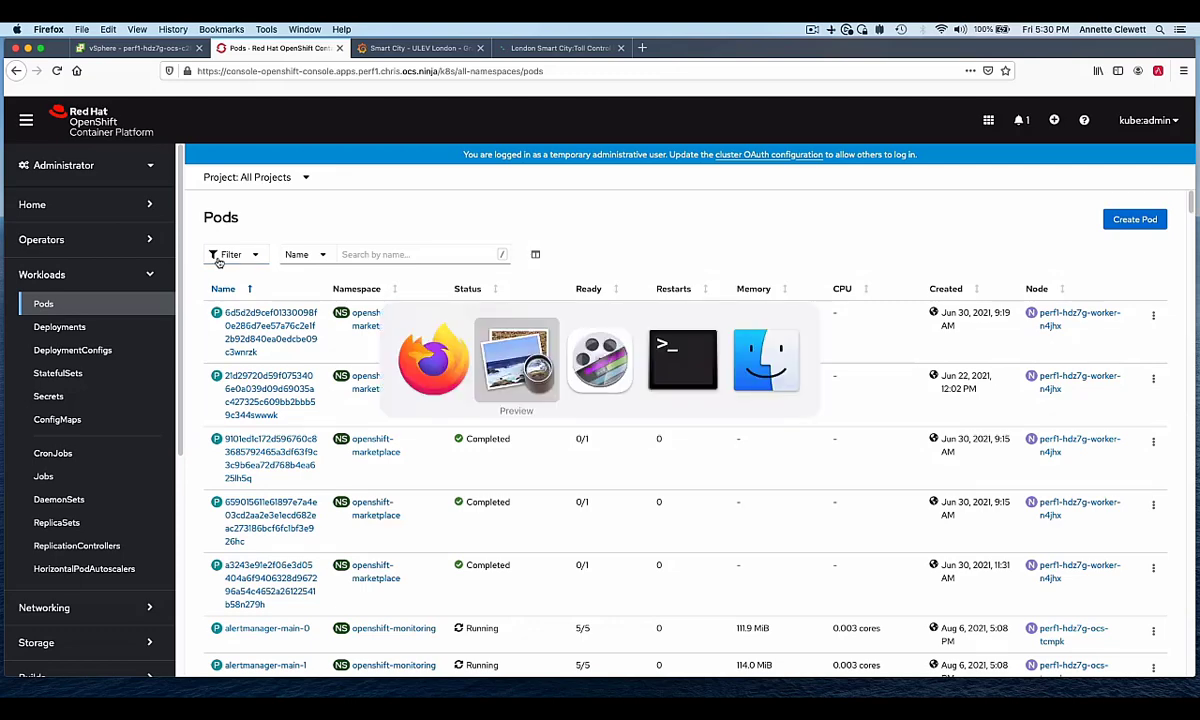
key(super+Tab)
key(super+Tab)
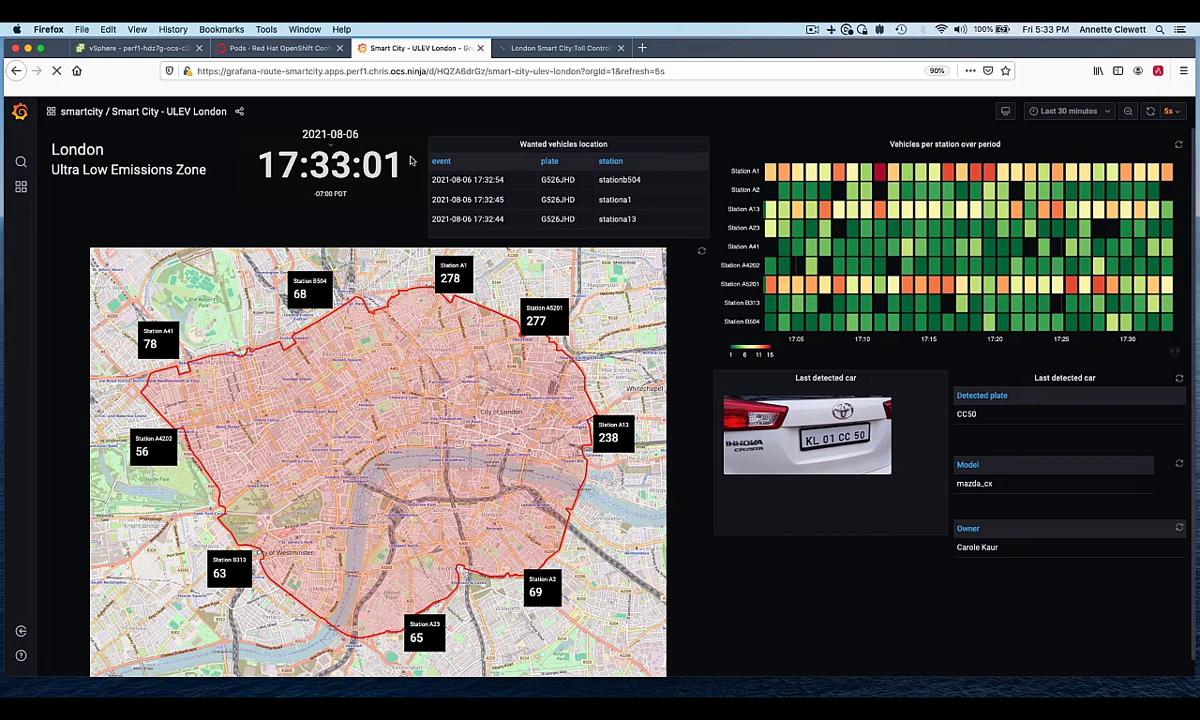
Step: In the vSphere Client, power off the perf1-hdz7g-ocs-gqwxm virtual machine in the perf1 folder
click(108, 47)
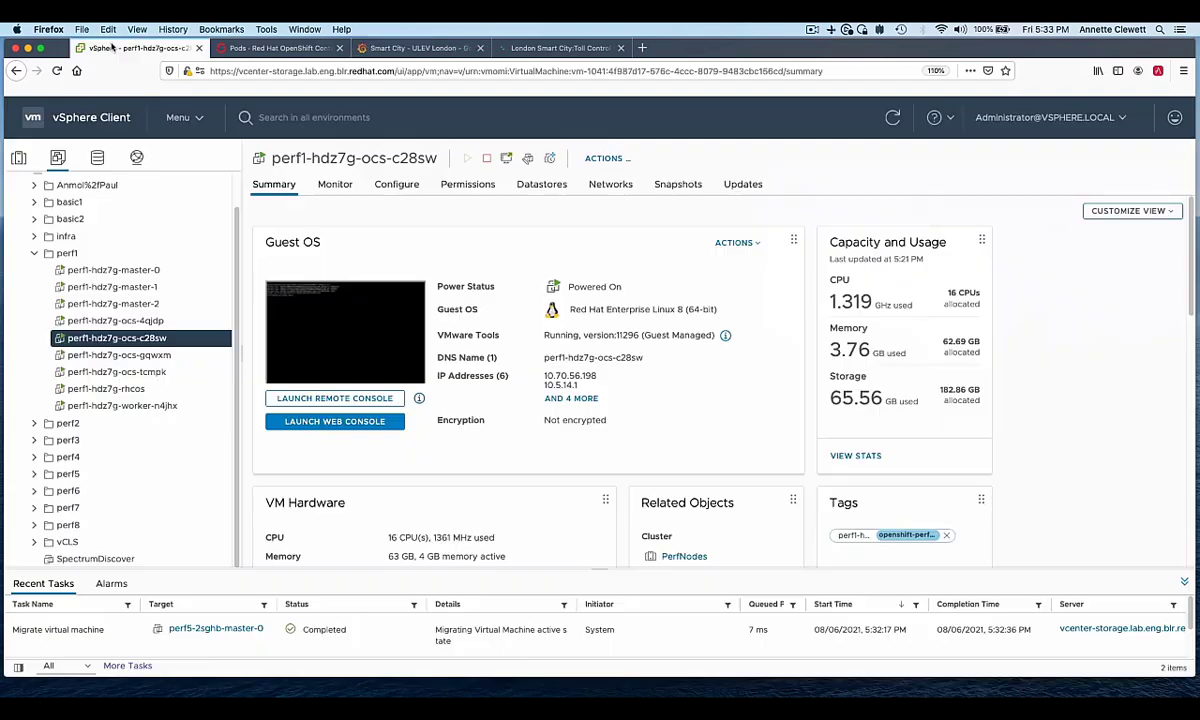
click(95, 258)
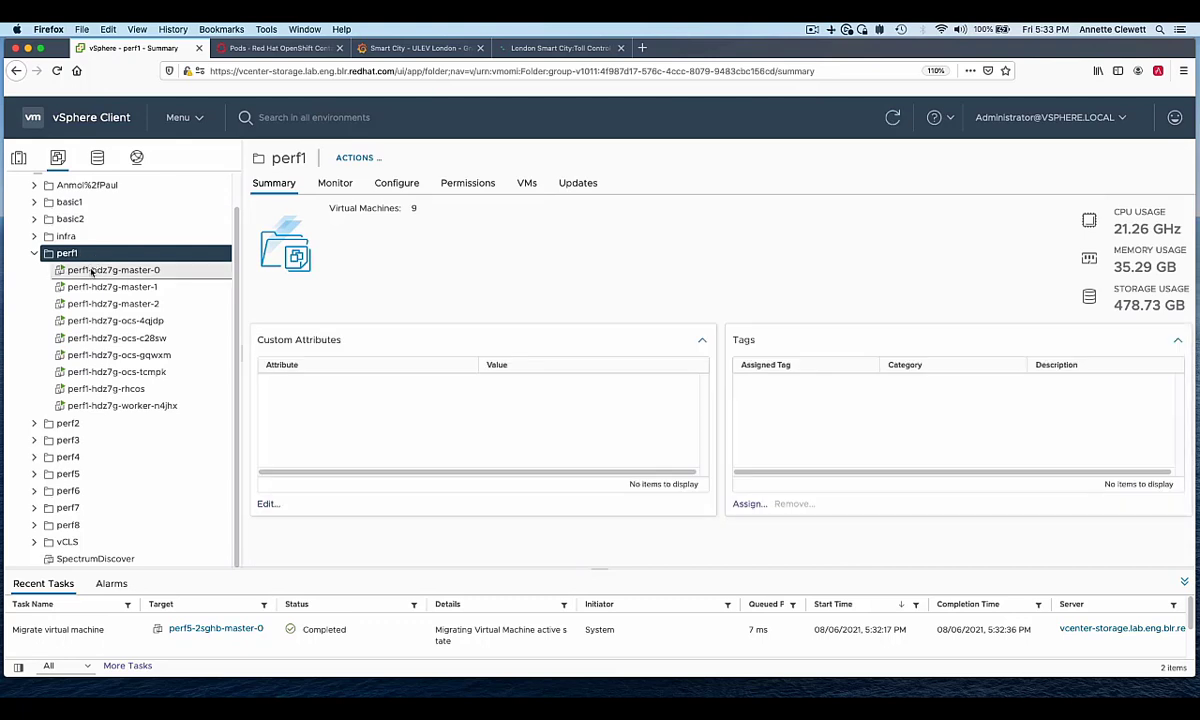
right_click(100, 357)
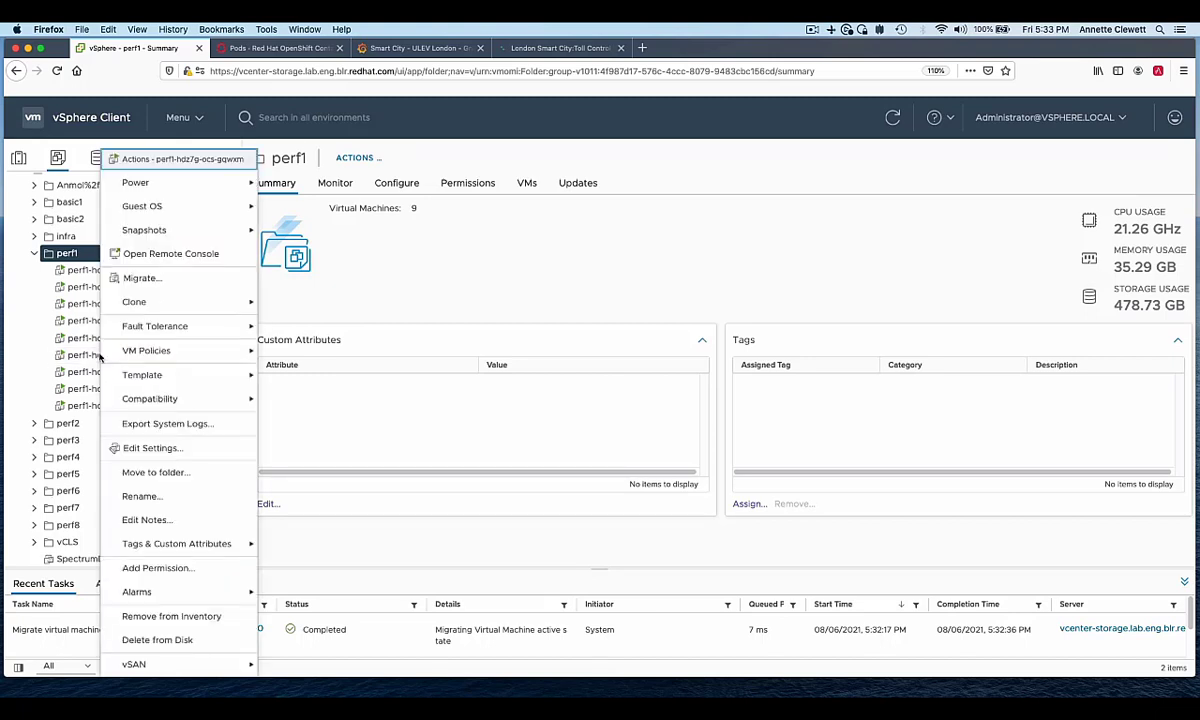
mouse_move(130, 182)
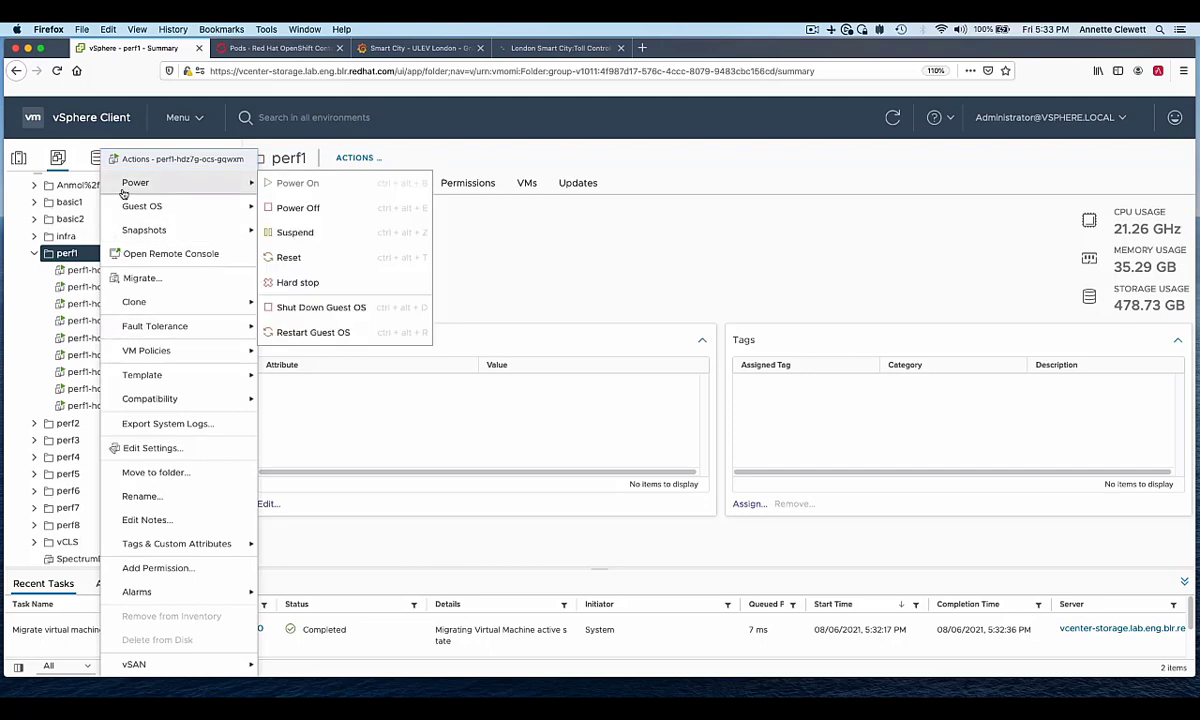
click(298, 208)
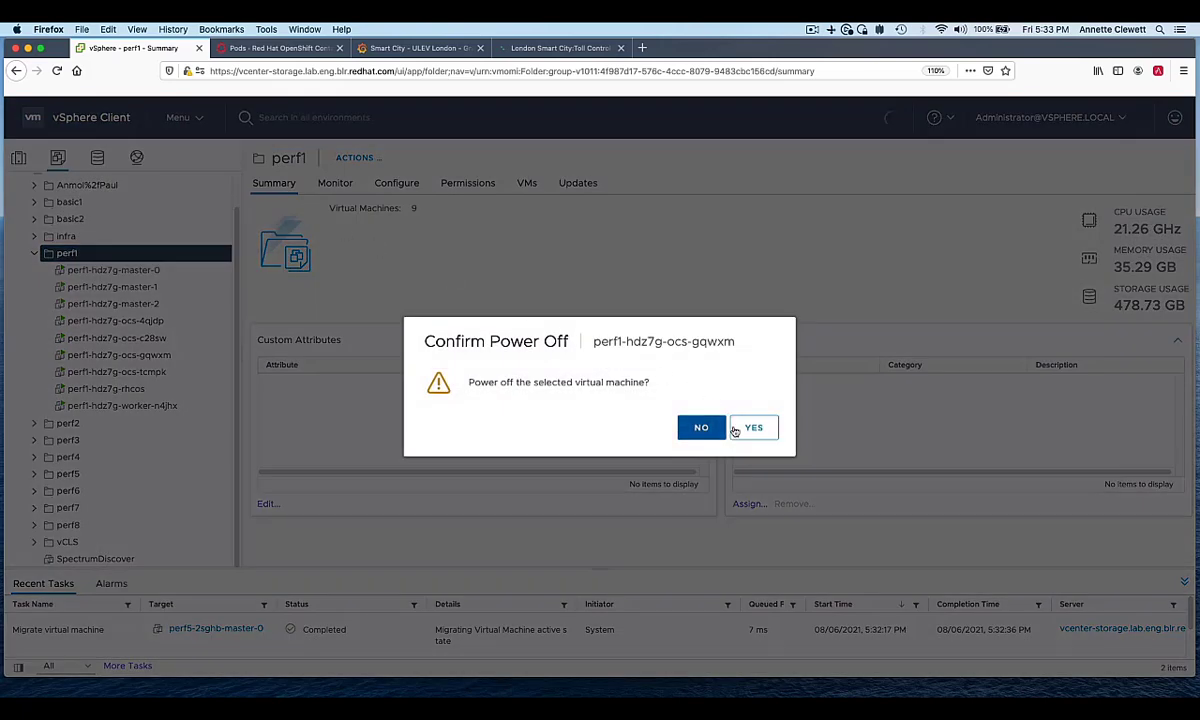
click(752, 430)
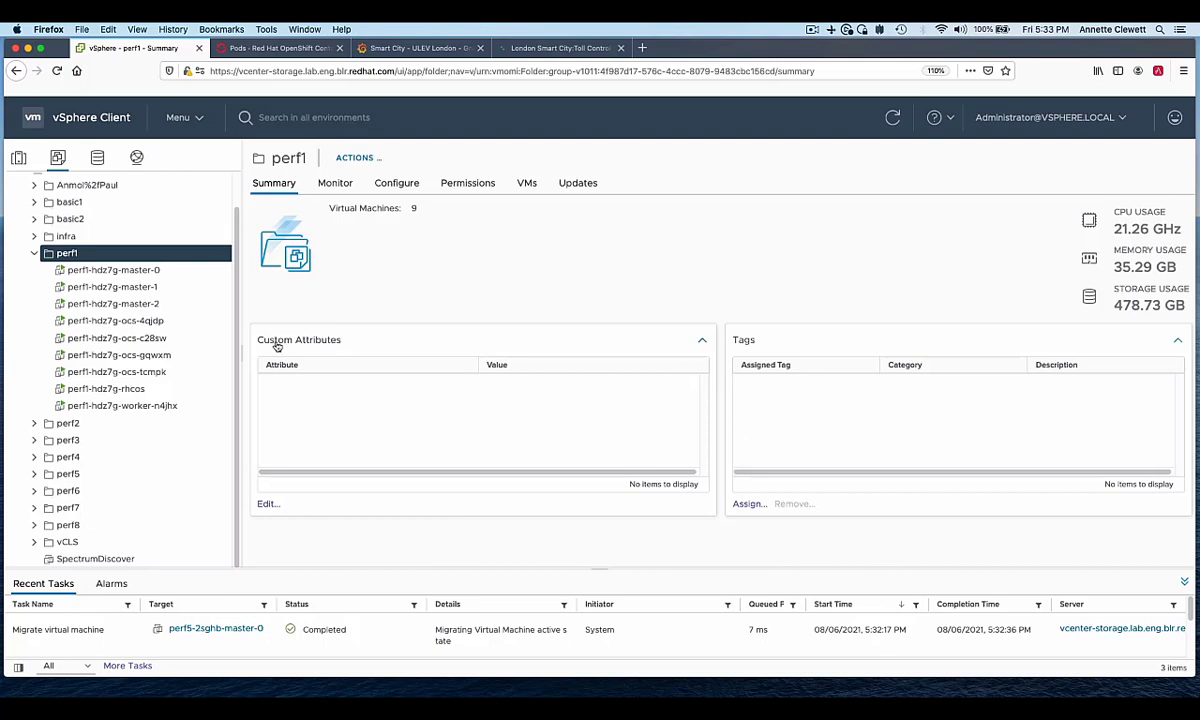
Step: Power off the perf1-hdz7g-ocs-tcmpk virtual machine as well
click(160, 371)
right_click(160, 371)
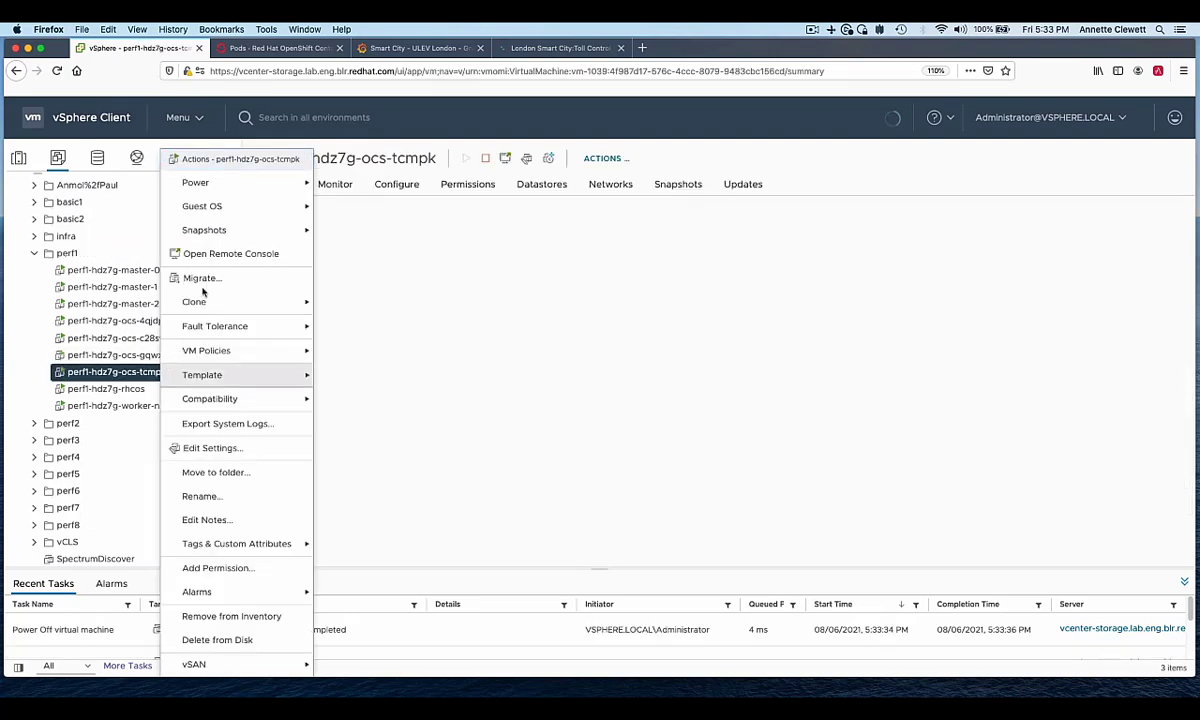
mouse_move(225, 182)
click(352, 209)
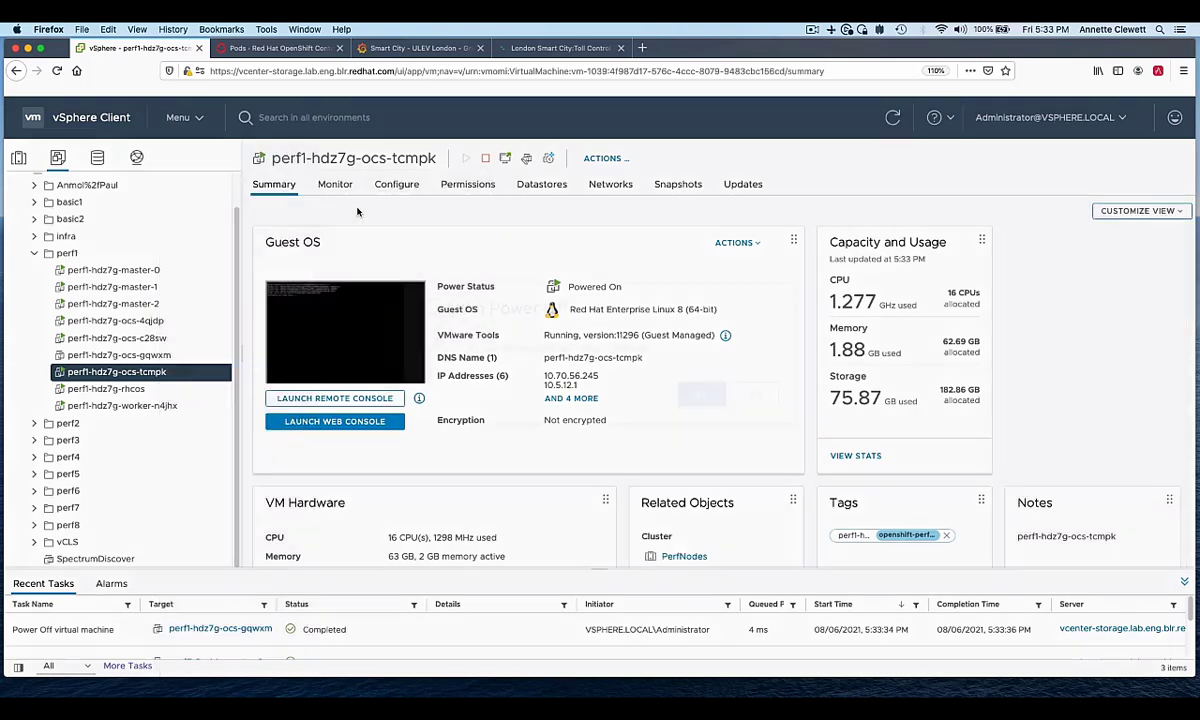
click(755, 428)
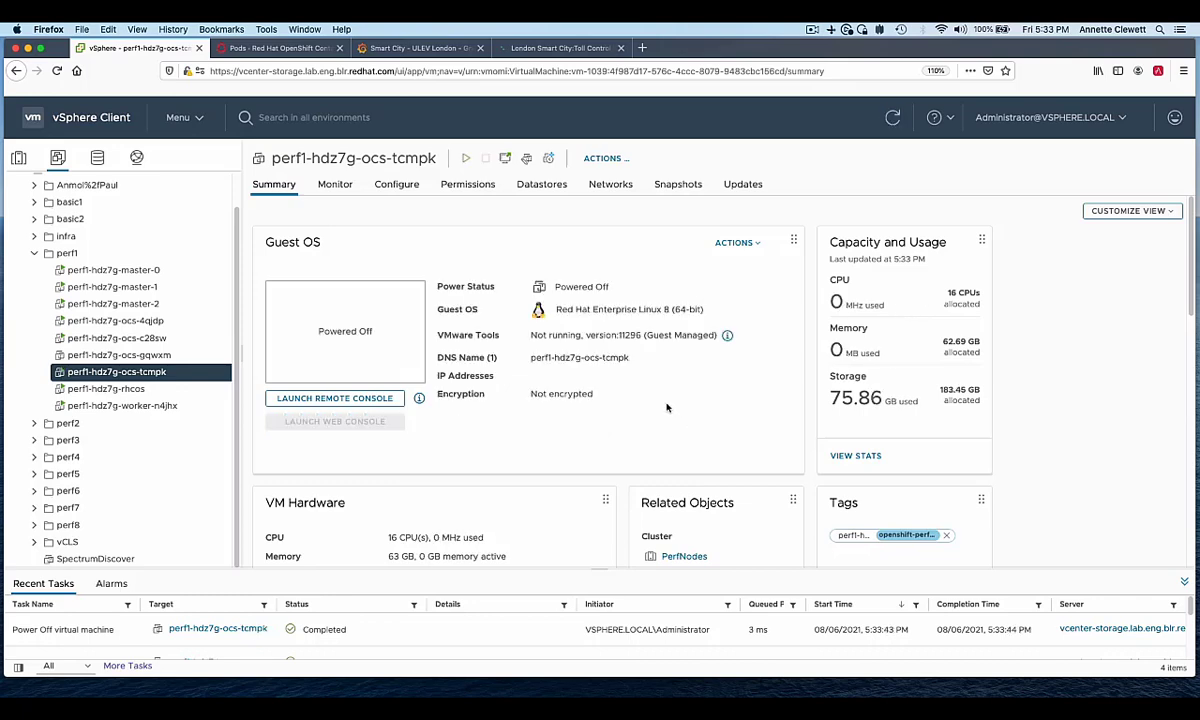
Step: Switch to Terminal to check the node, Postgres and Ceph status, and go back to the Smart City - ULEV London dashboard in Firefox
key(super+Tab)
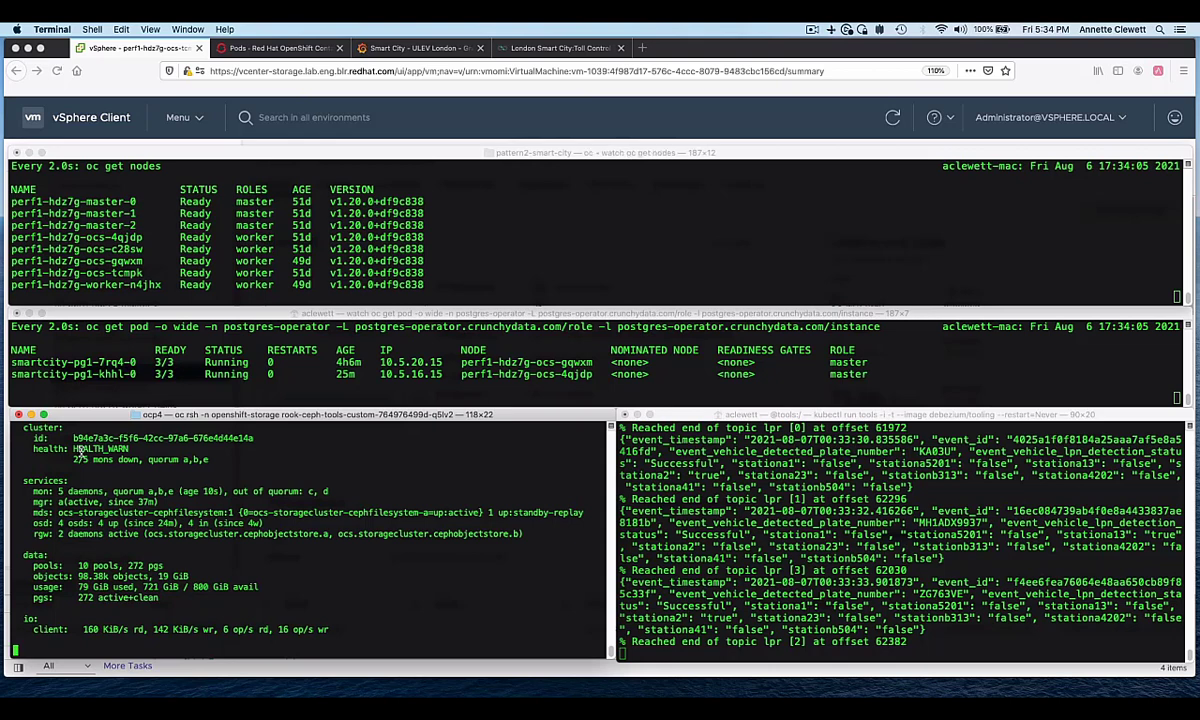
key(super+k)
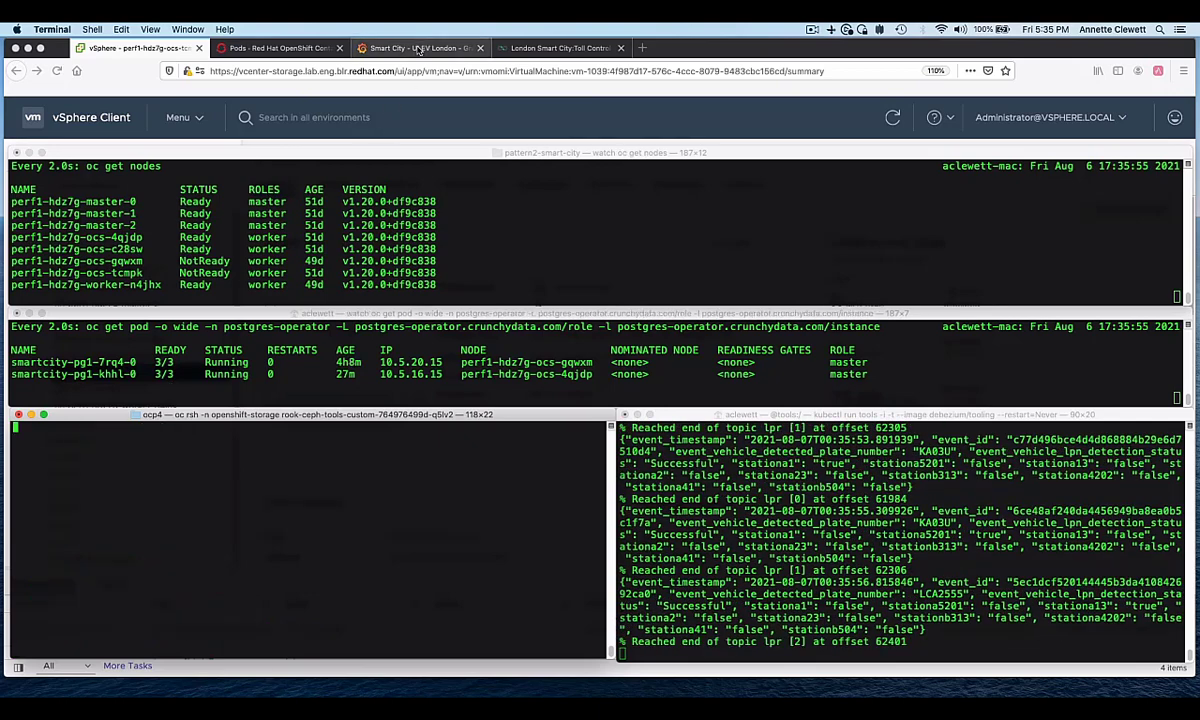
click(416, 50)
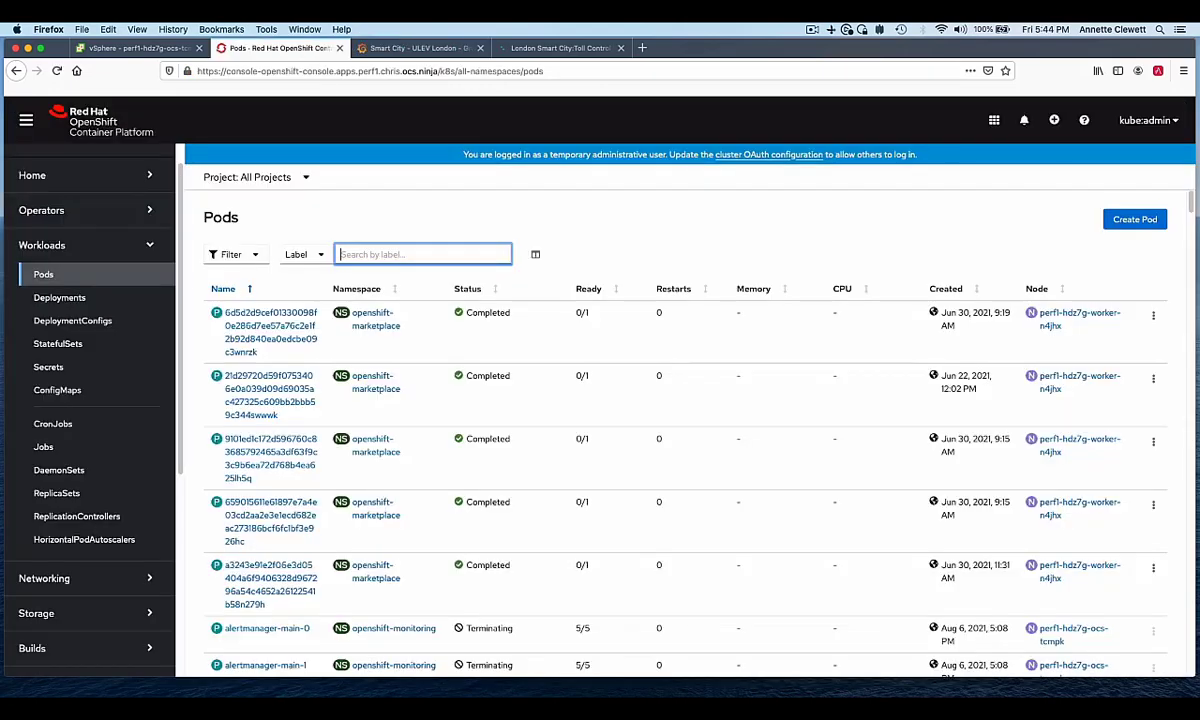
Step: Filter the OpenShift pods of all projects by the label app=rook-ceph-osd
text(roo)
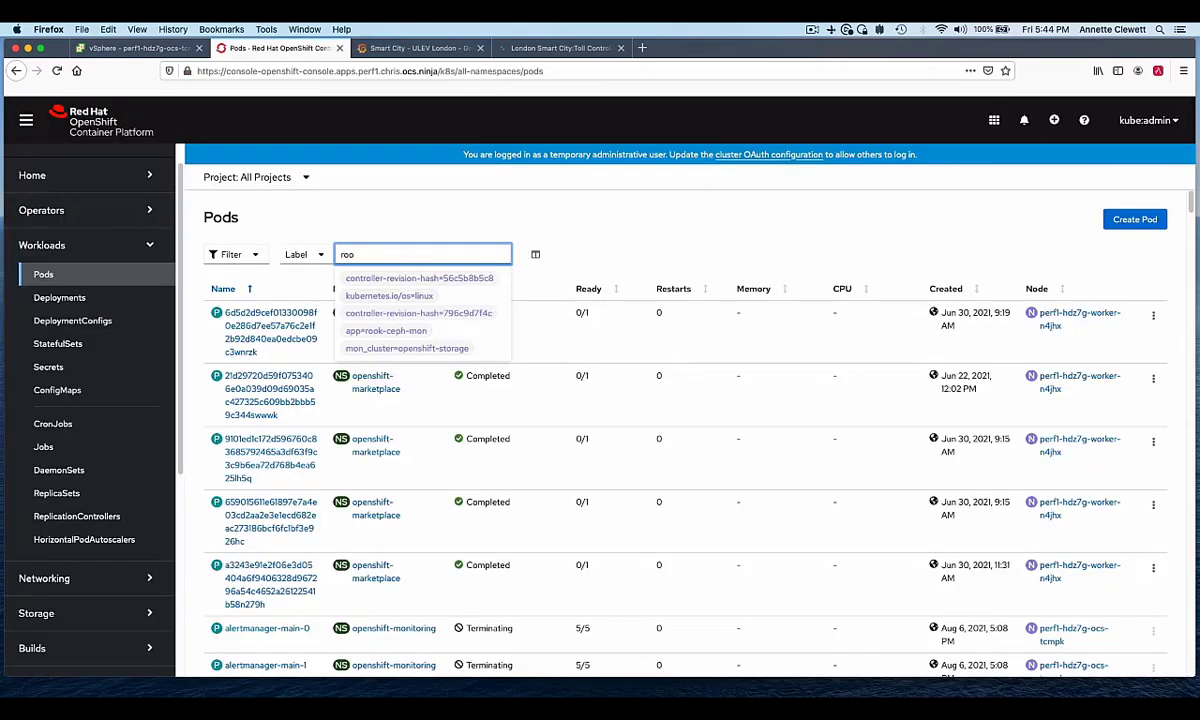
text(k-ceph)
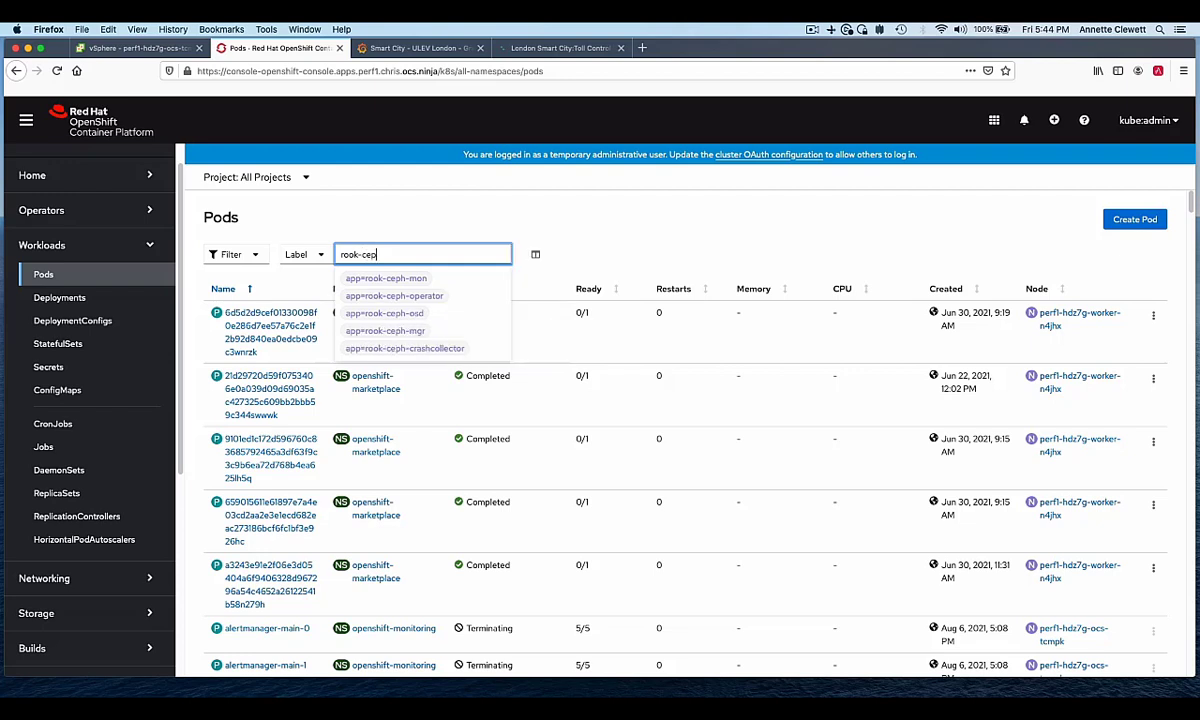
text(-osd)
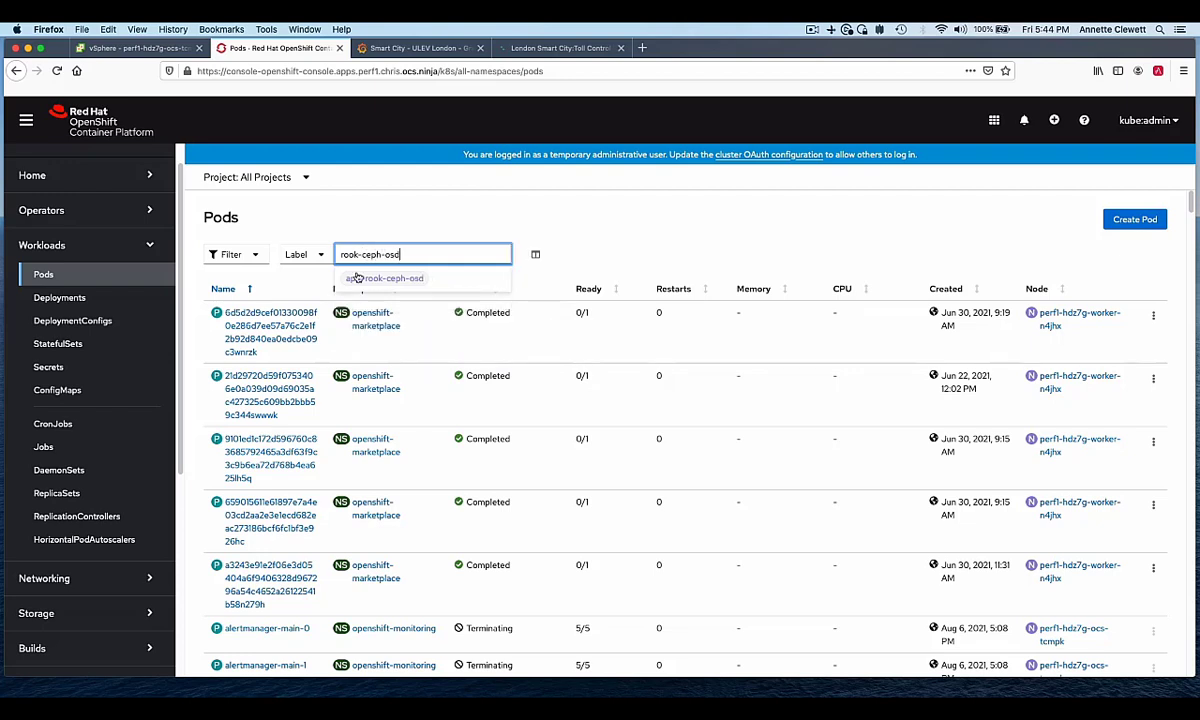
click(357, 277)
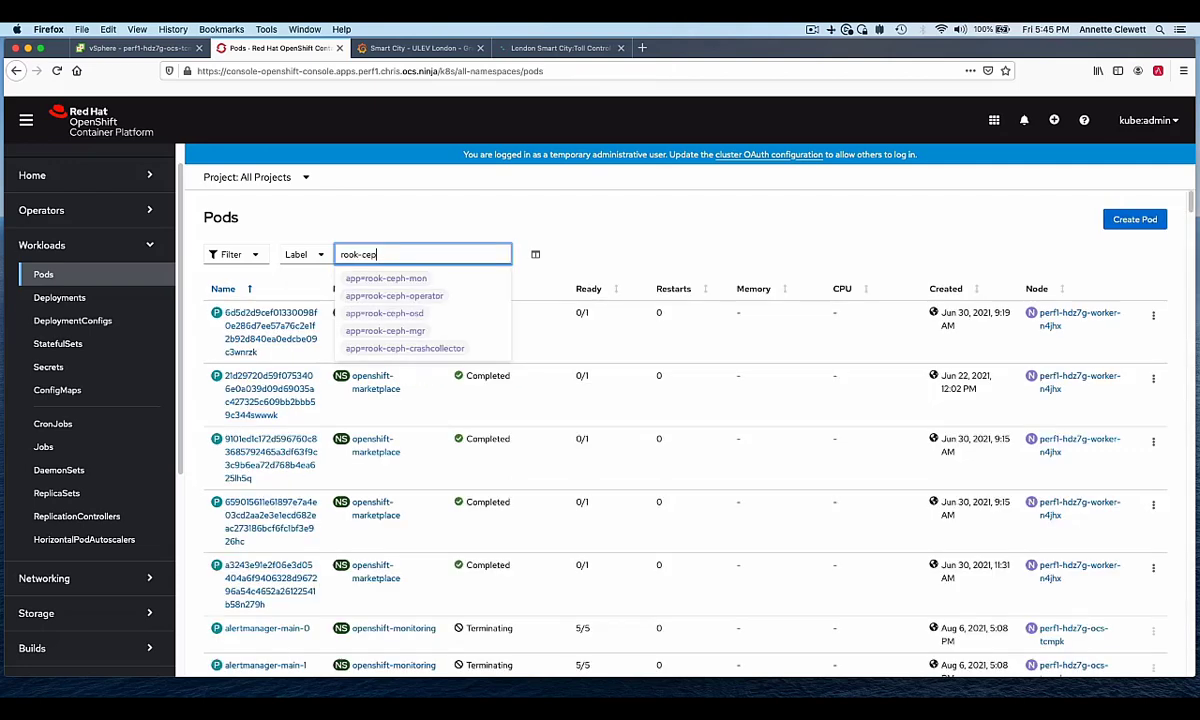
Step: Filter the pods by the label app=rook-ceph-mon and highlight the node name of the rook-ceph-mon-e pod
text(mon)
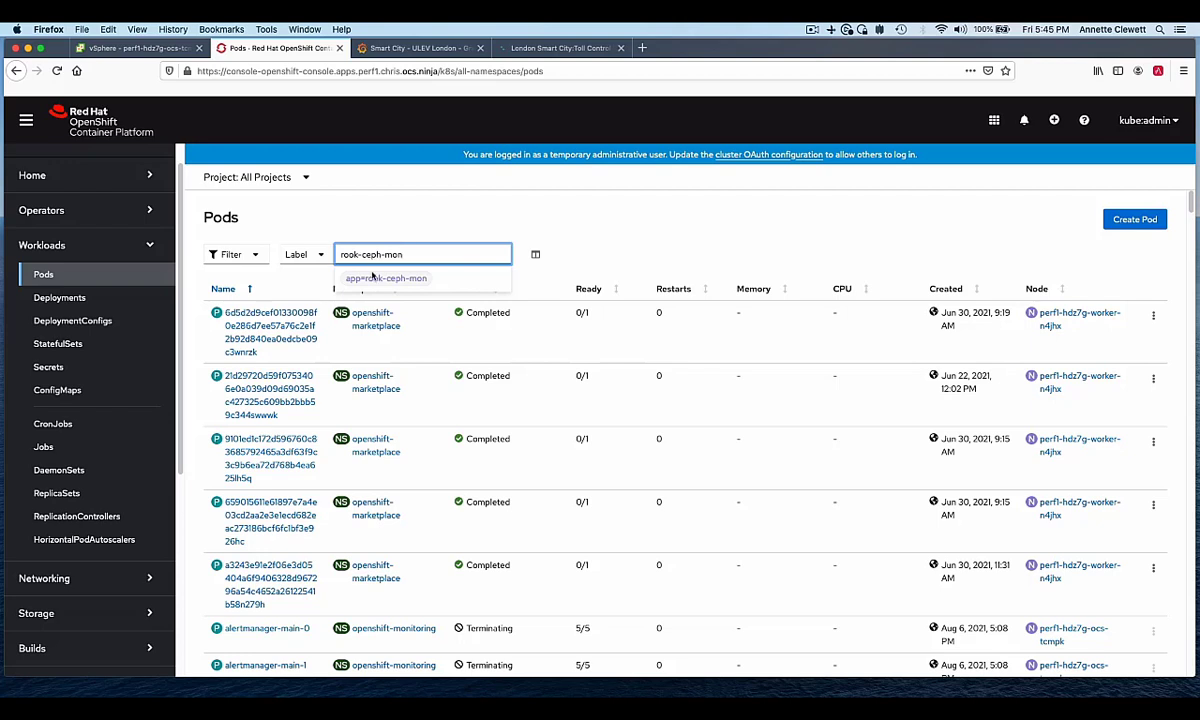
click(376, 278)
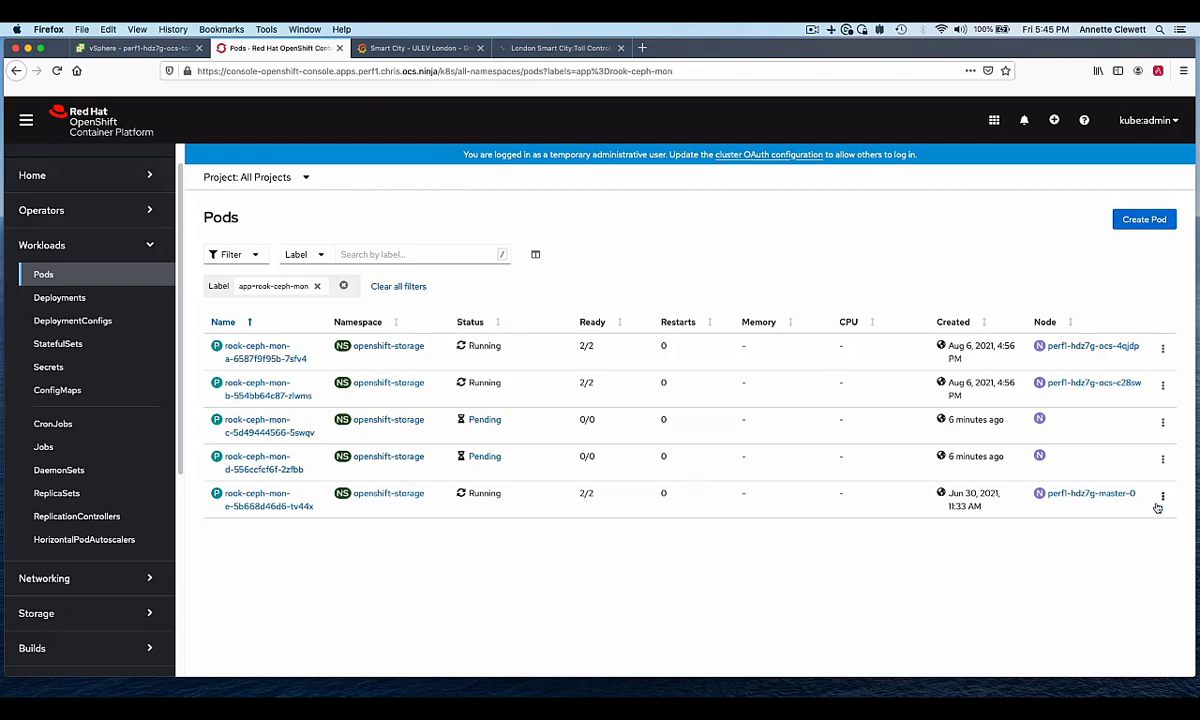
drag(1138, 494, 1048, 500)
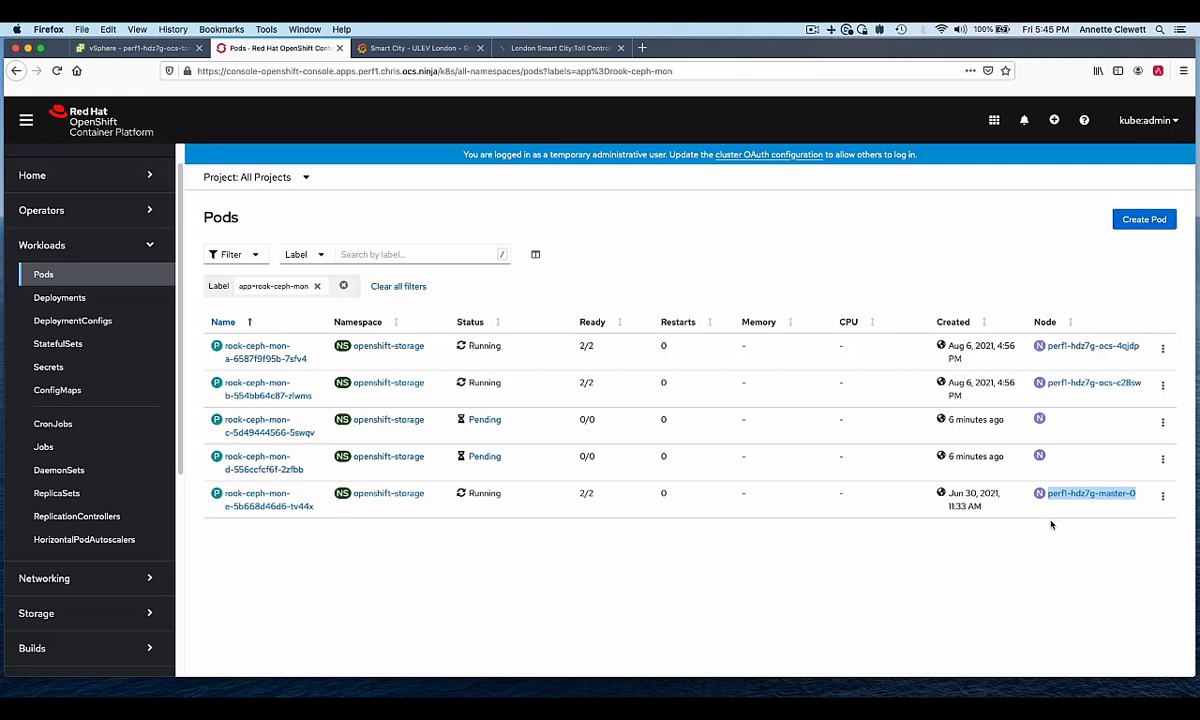
Step: Replace the app=rook-ceph-mon label filter with postgres-operator.crunchydata.com/cluster=smartcity
click(318, 287)
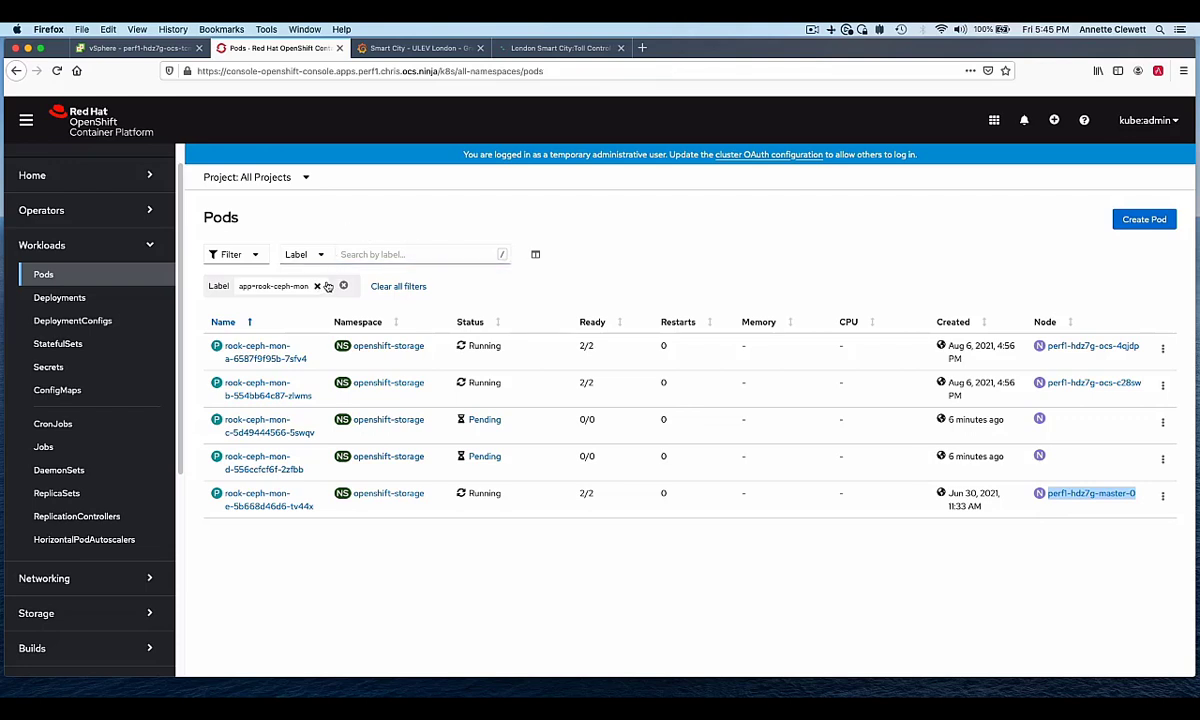
click(349, 254)
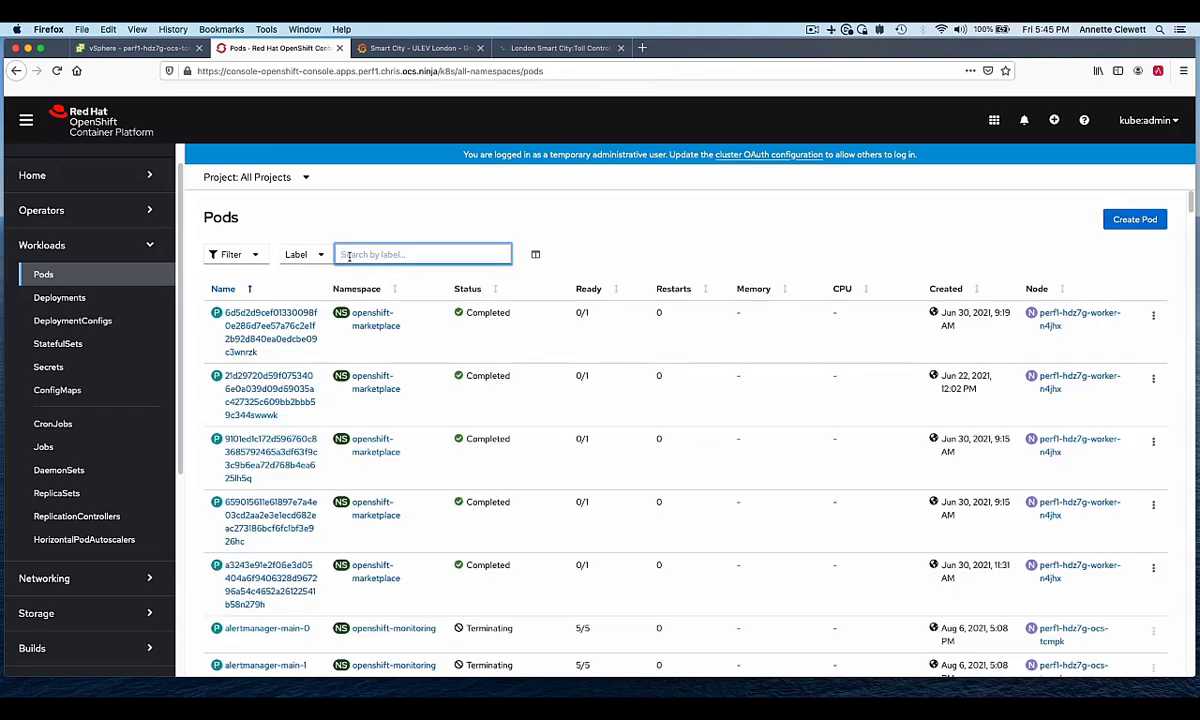
text(post)
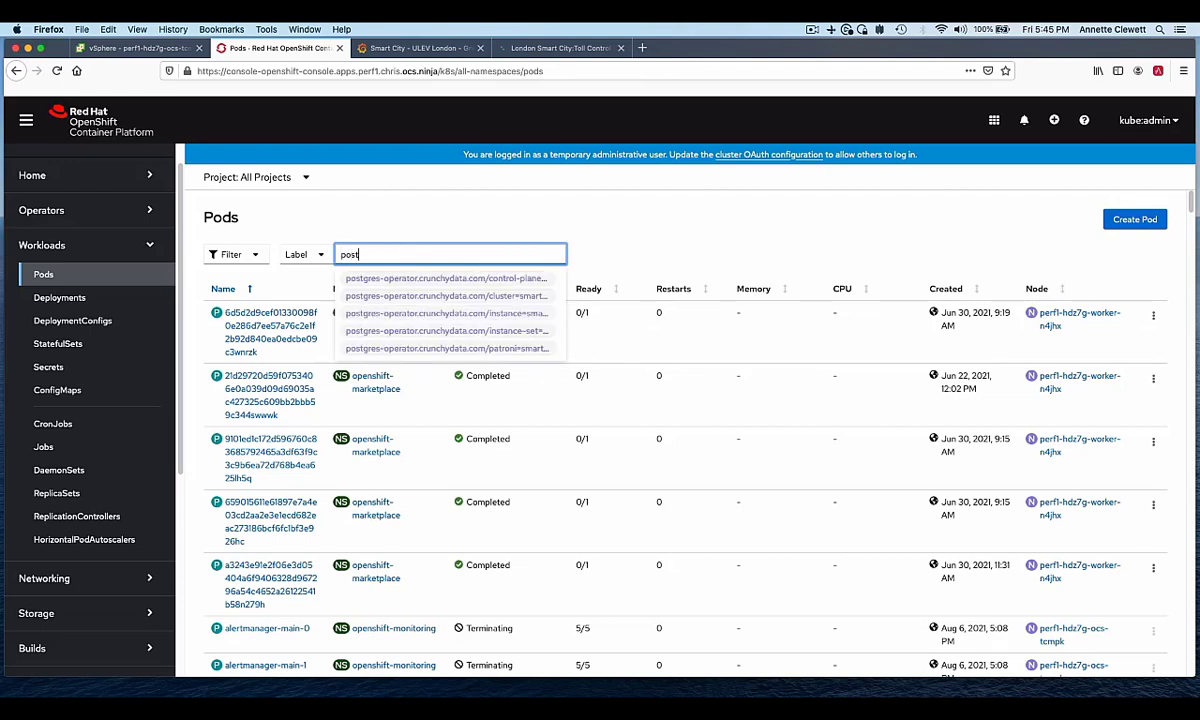
click(378, 298)
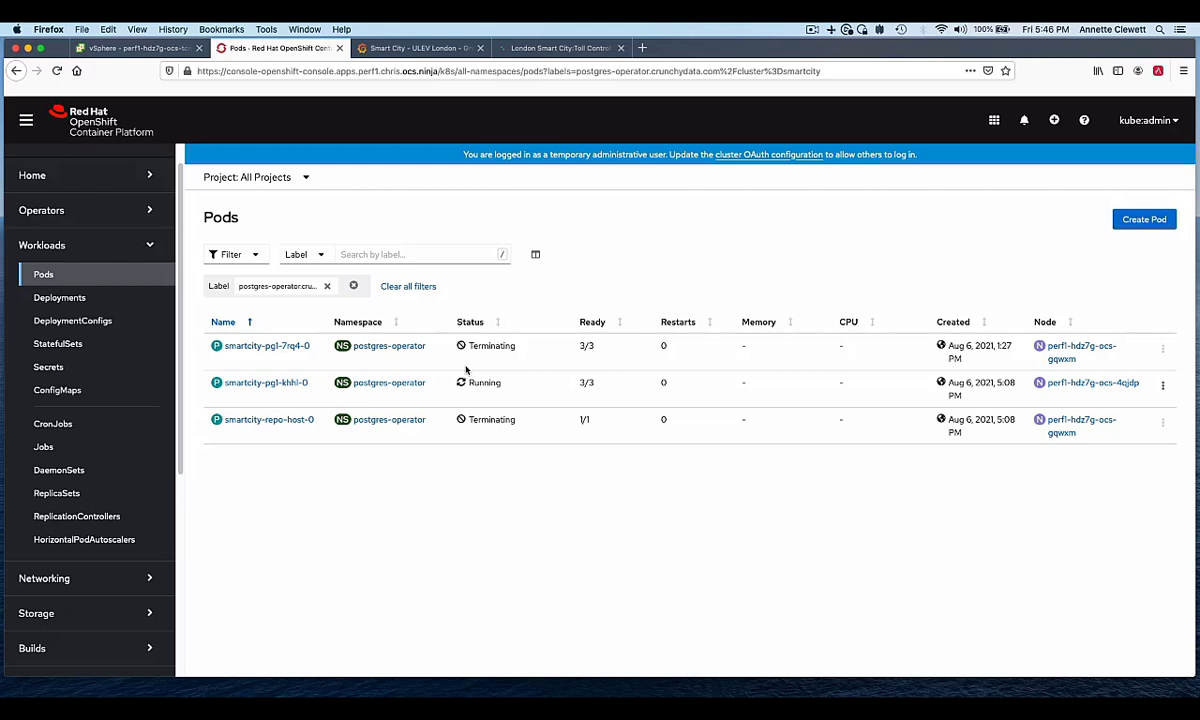
Step: Filter the pods by the name core-kafka-kafka instead and return to the Smart City - ULEV London dashboard
click(396, 253)
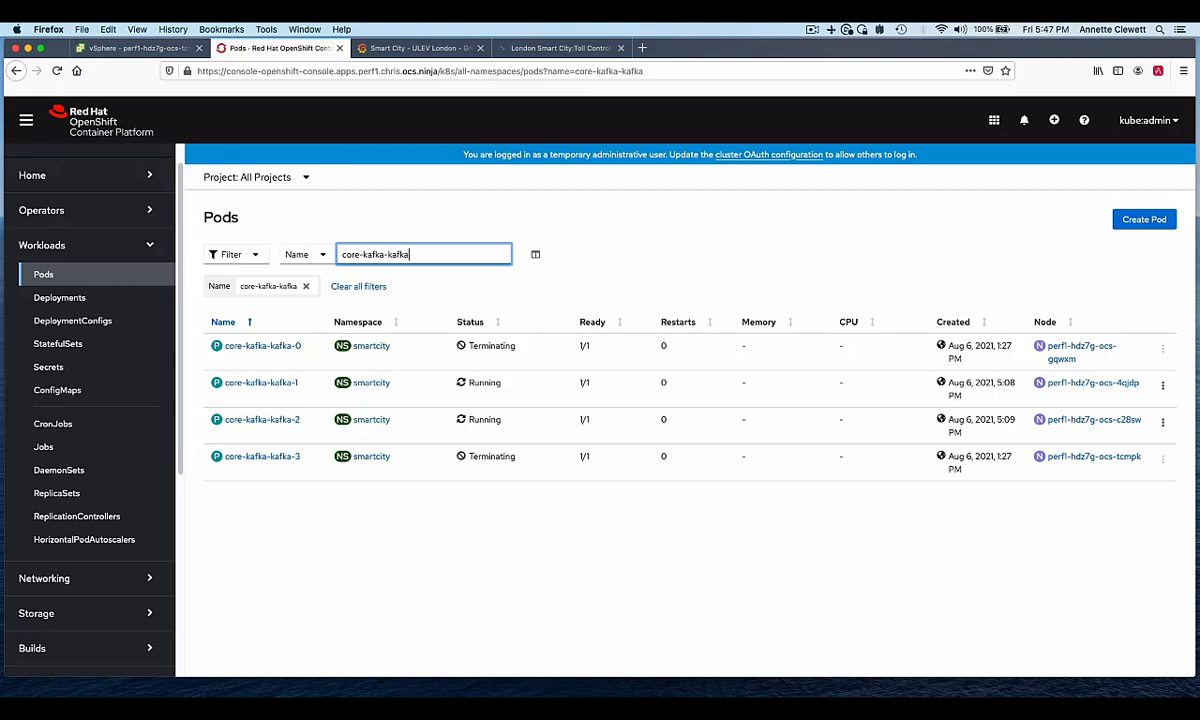
click(400, 48)
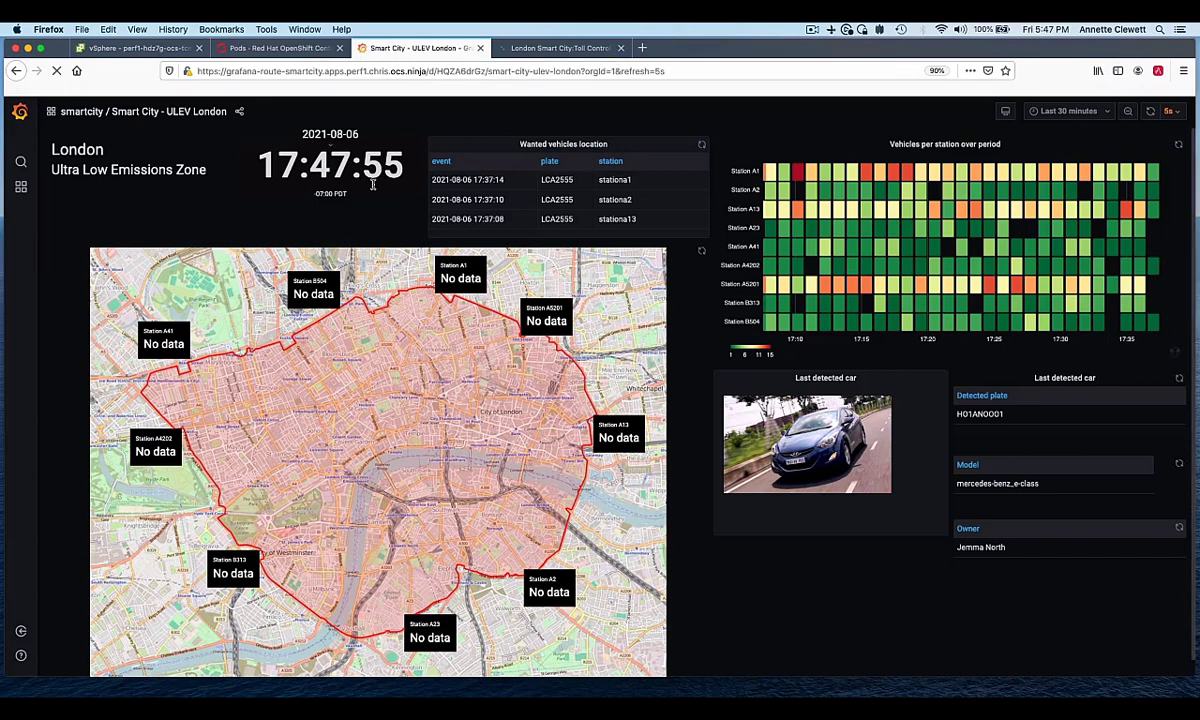